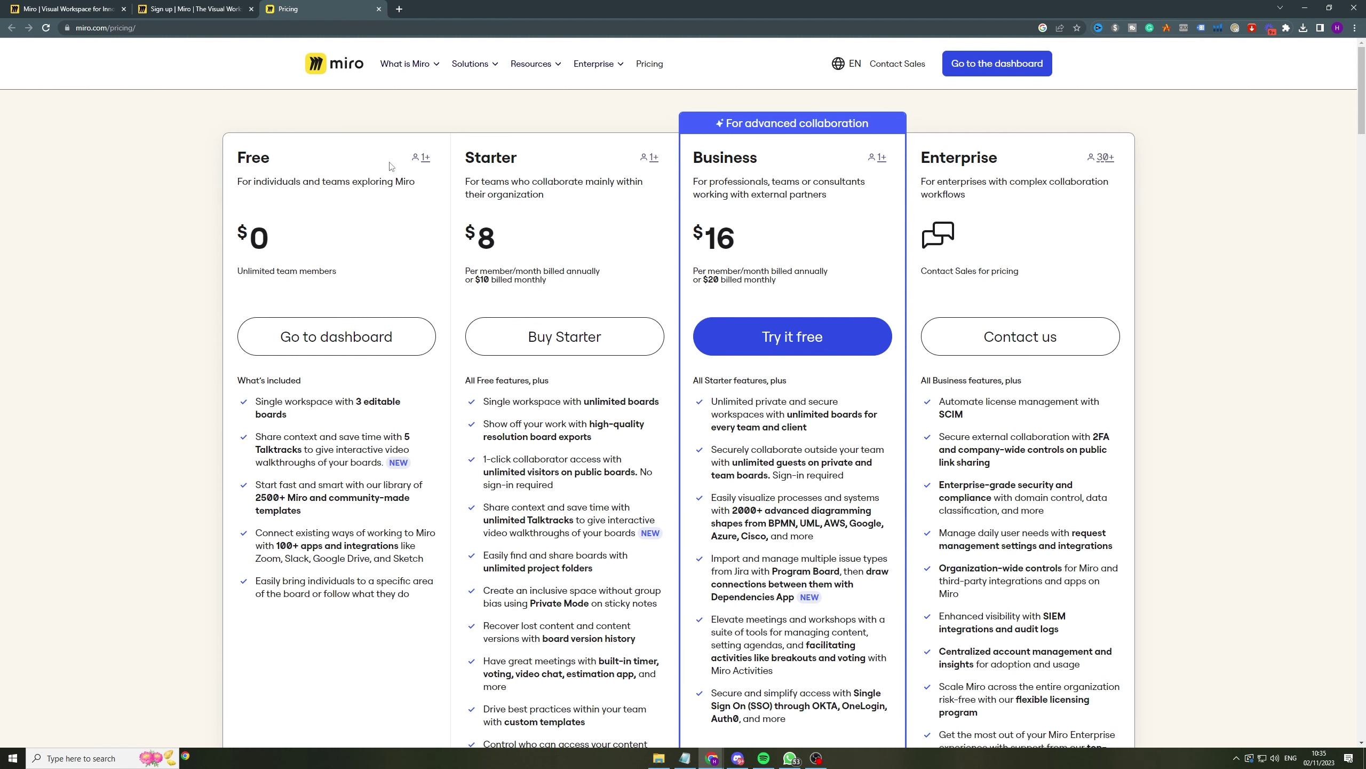
# Review the prices and included features of the Free, Starter, Business and Enterprise plans on the pricing page
pyautogui.scroll(-1, 392, 215)
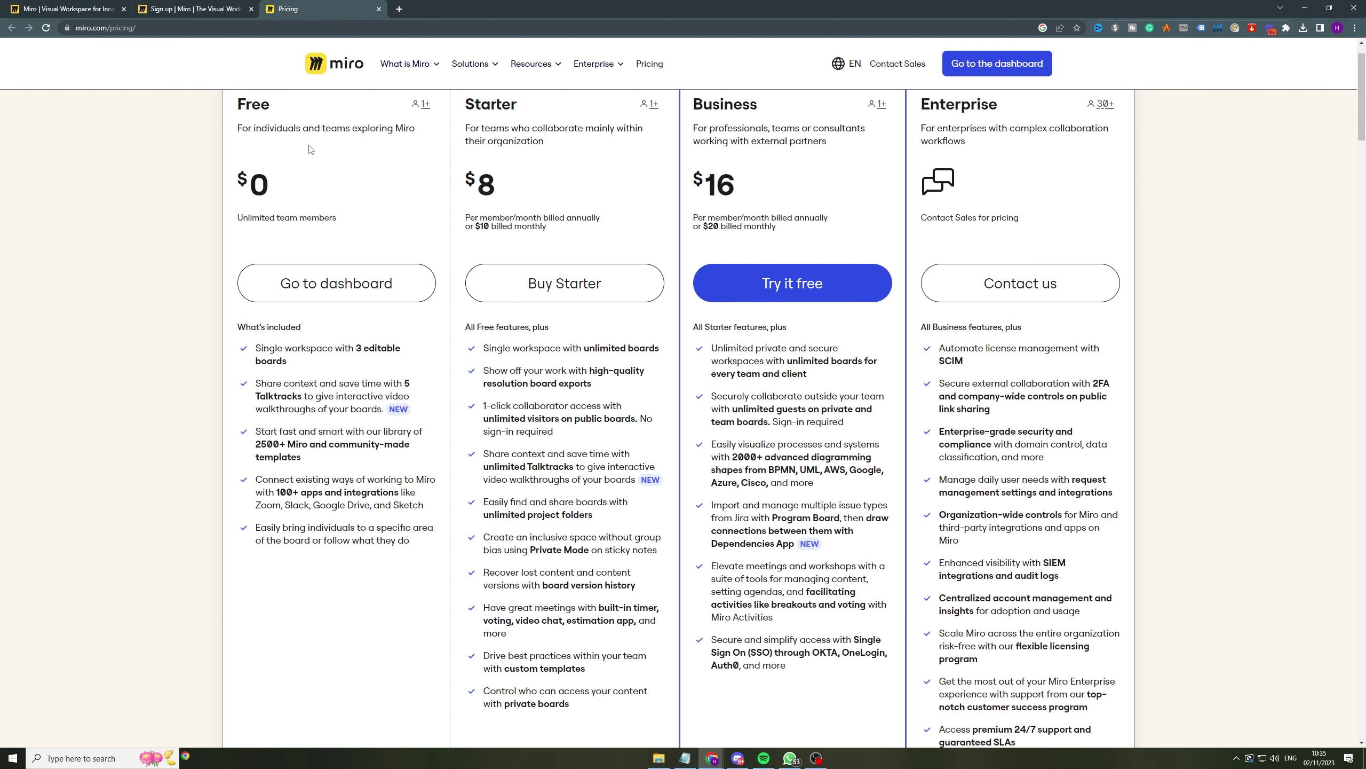
pyautogui.scroll(1, 311, 149)
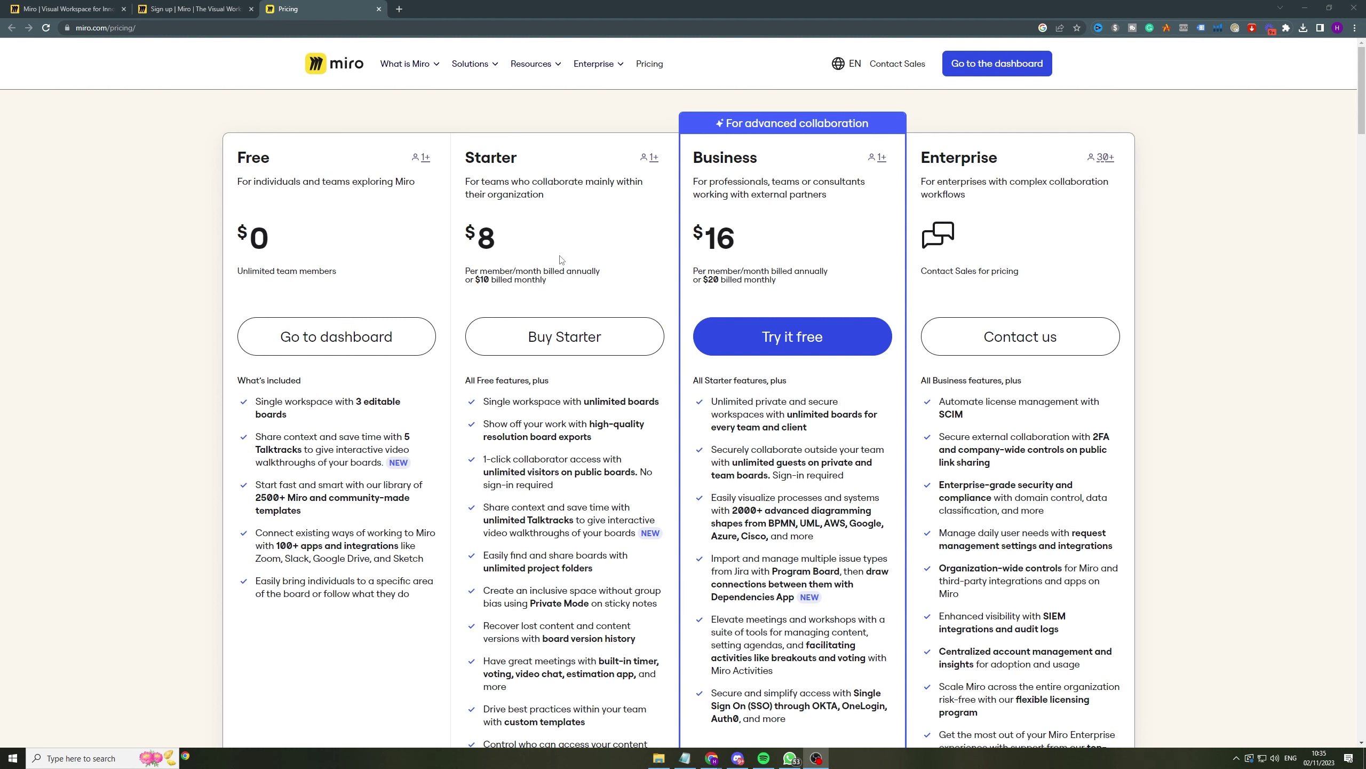
pyautogui.scroll(-1, 510, 213)
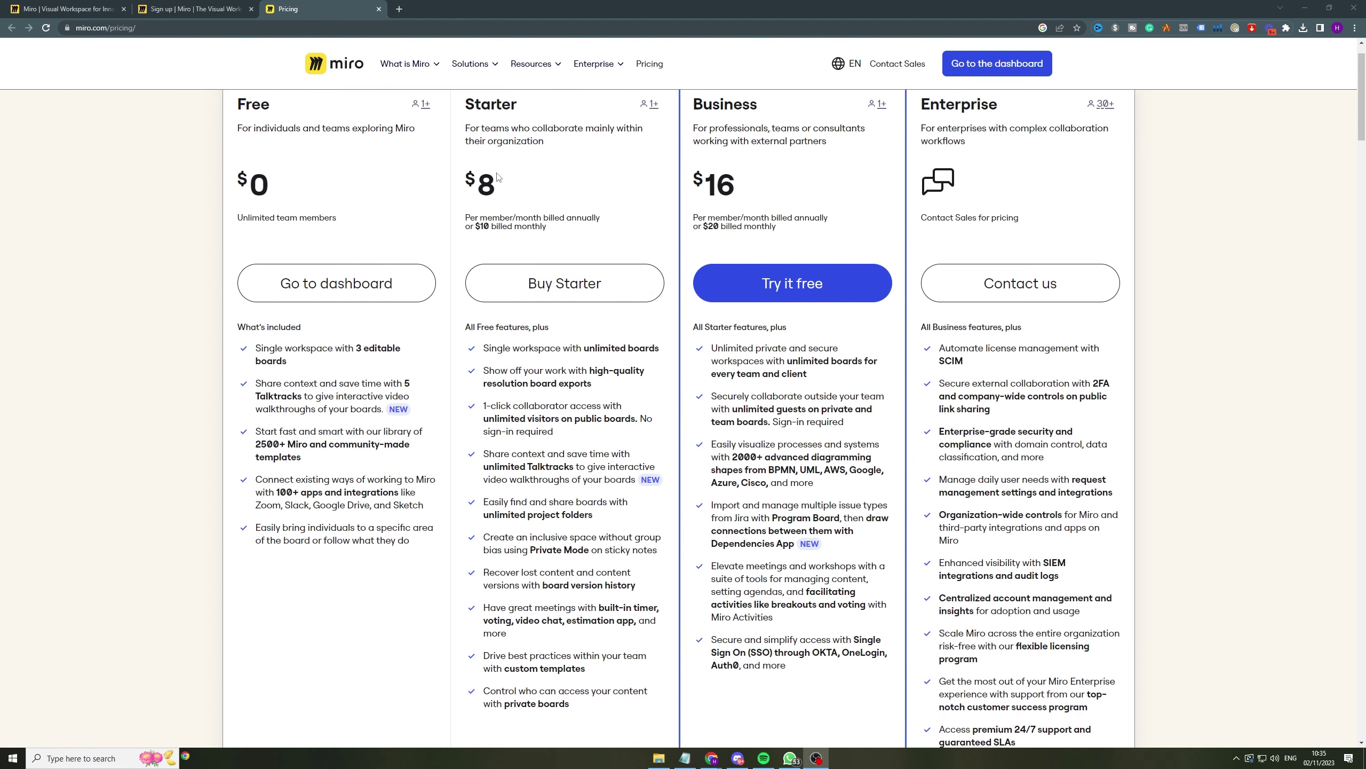
pyautogui.scroll(1, 490, 183)
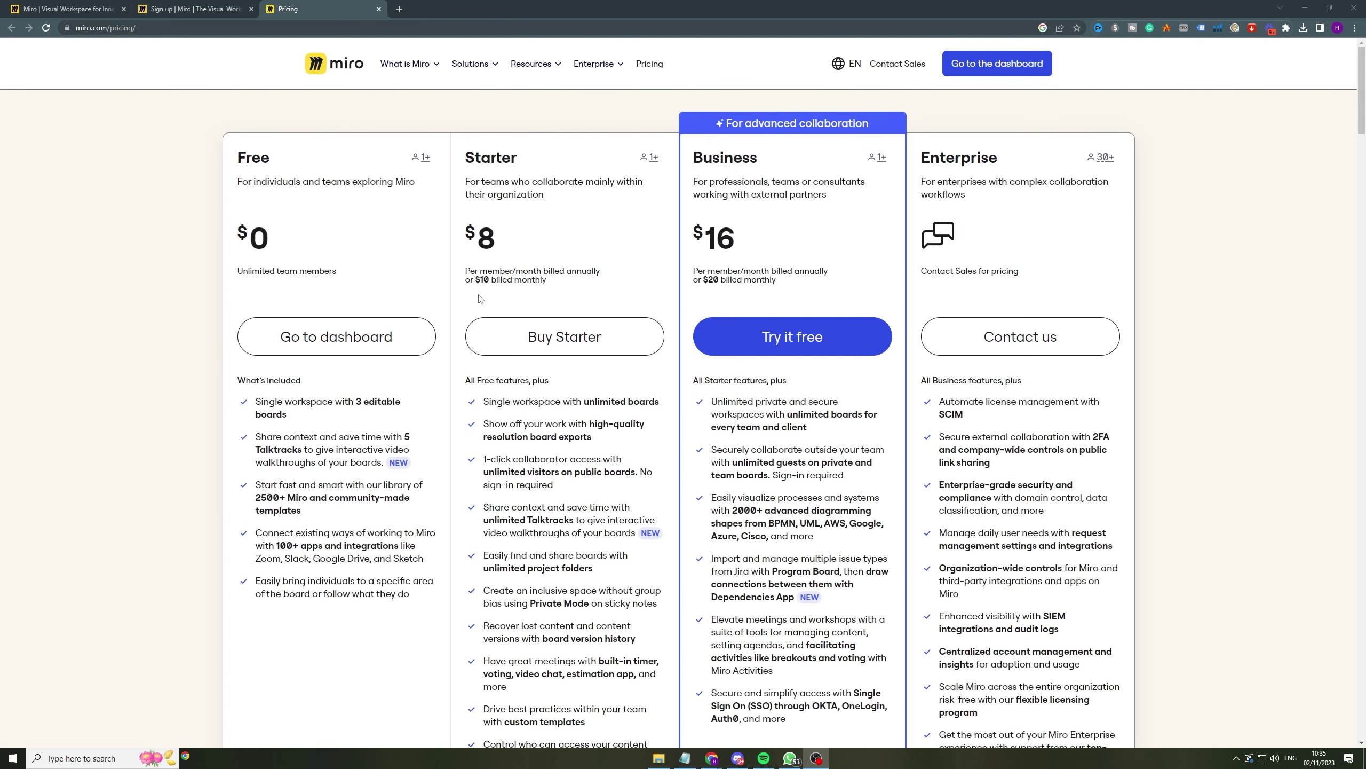
pyautogui.scroll(-1, 541, 299)
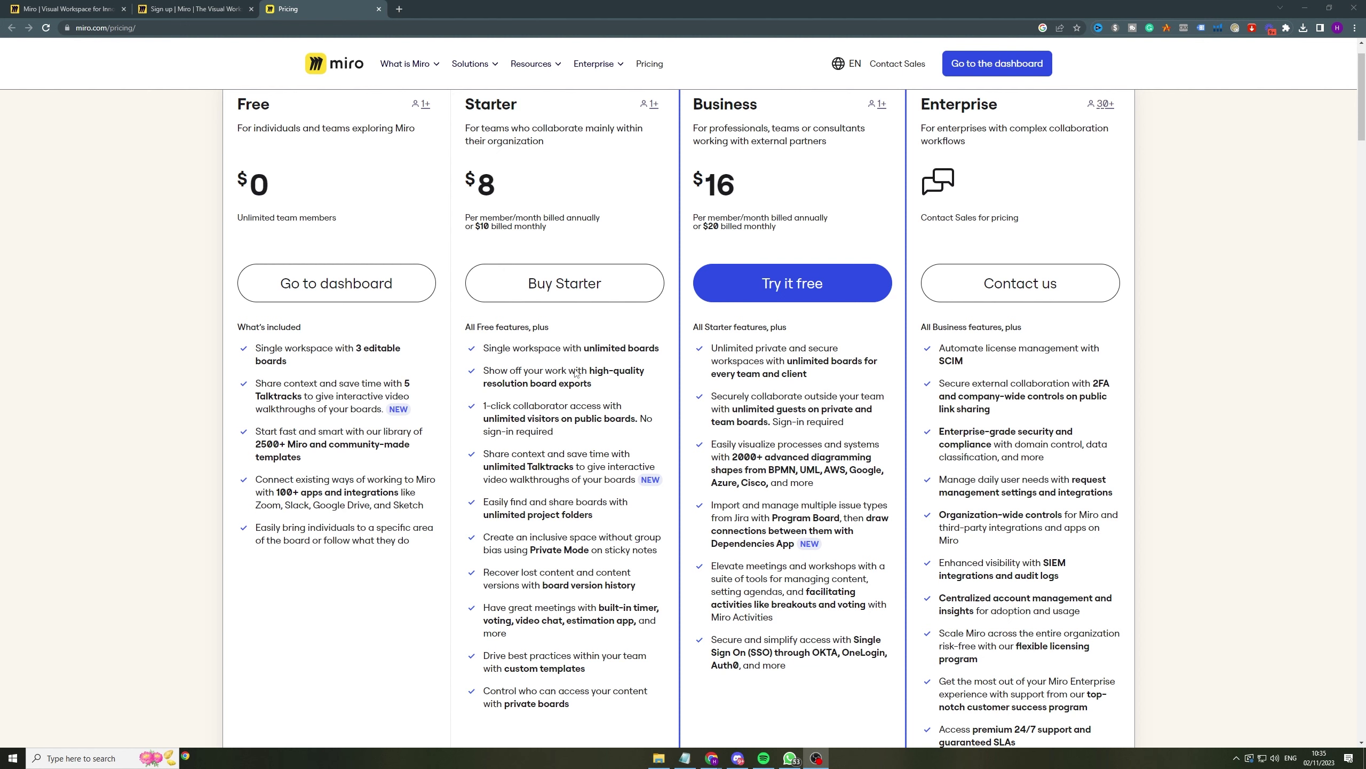
pyautogui.scroll(-3, 580, 376)
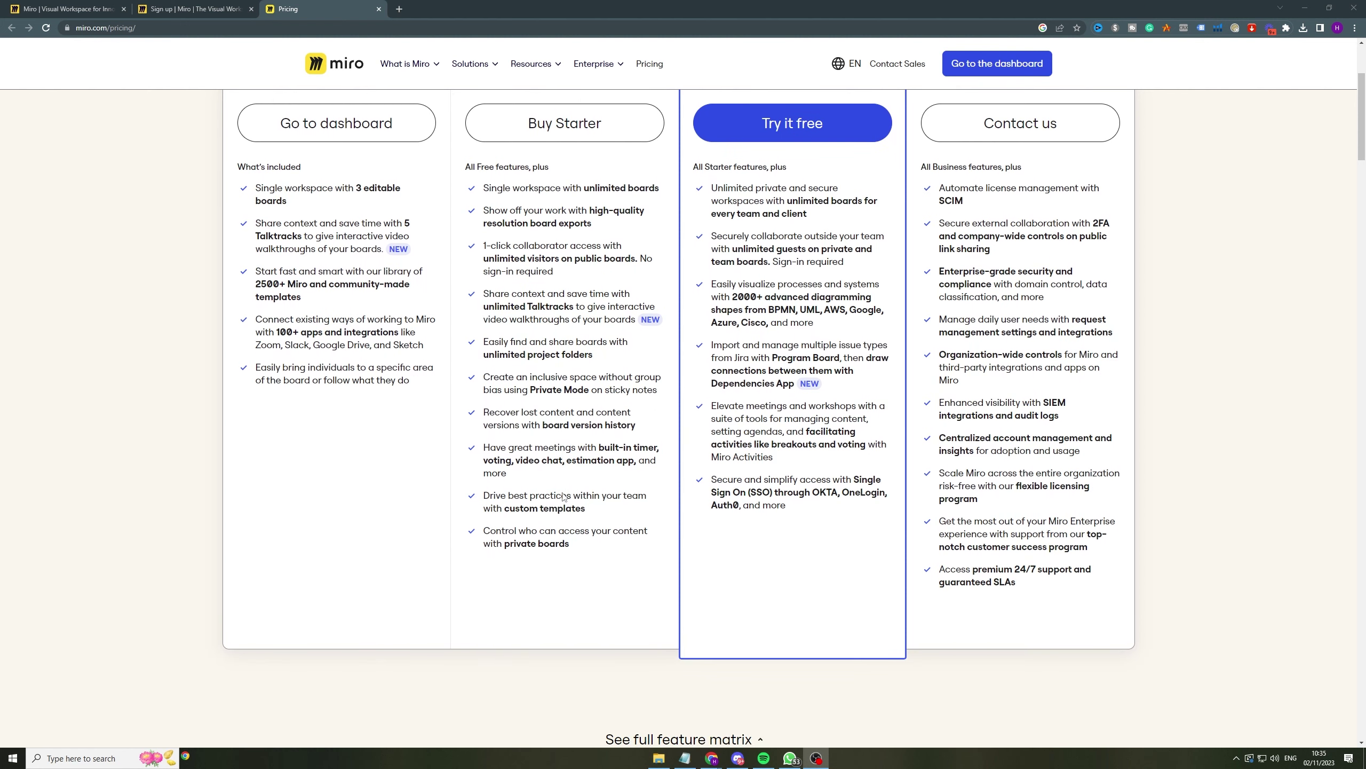
pyautogui.scroll(2, 562, 511)
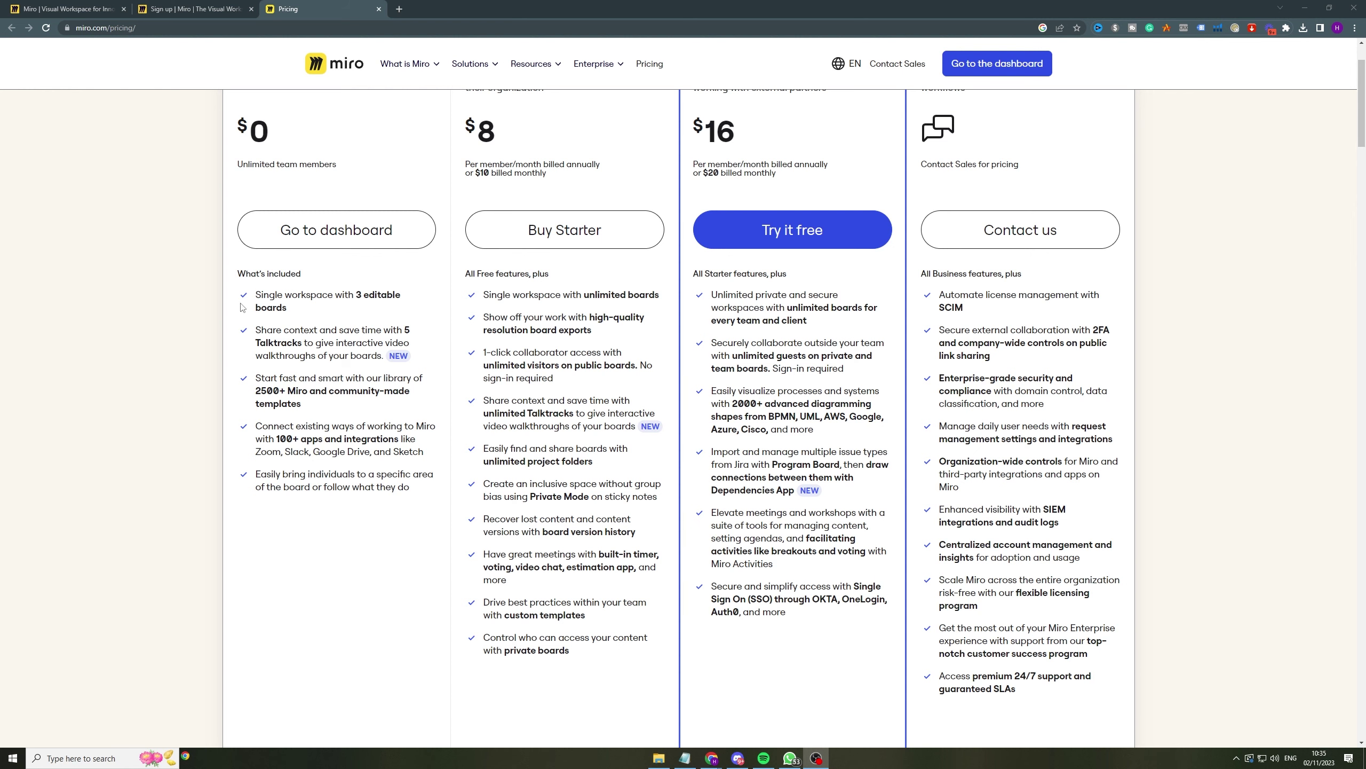
pyautogui.scroll(1, 393, 546)
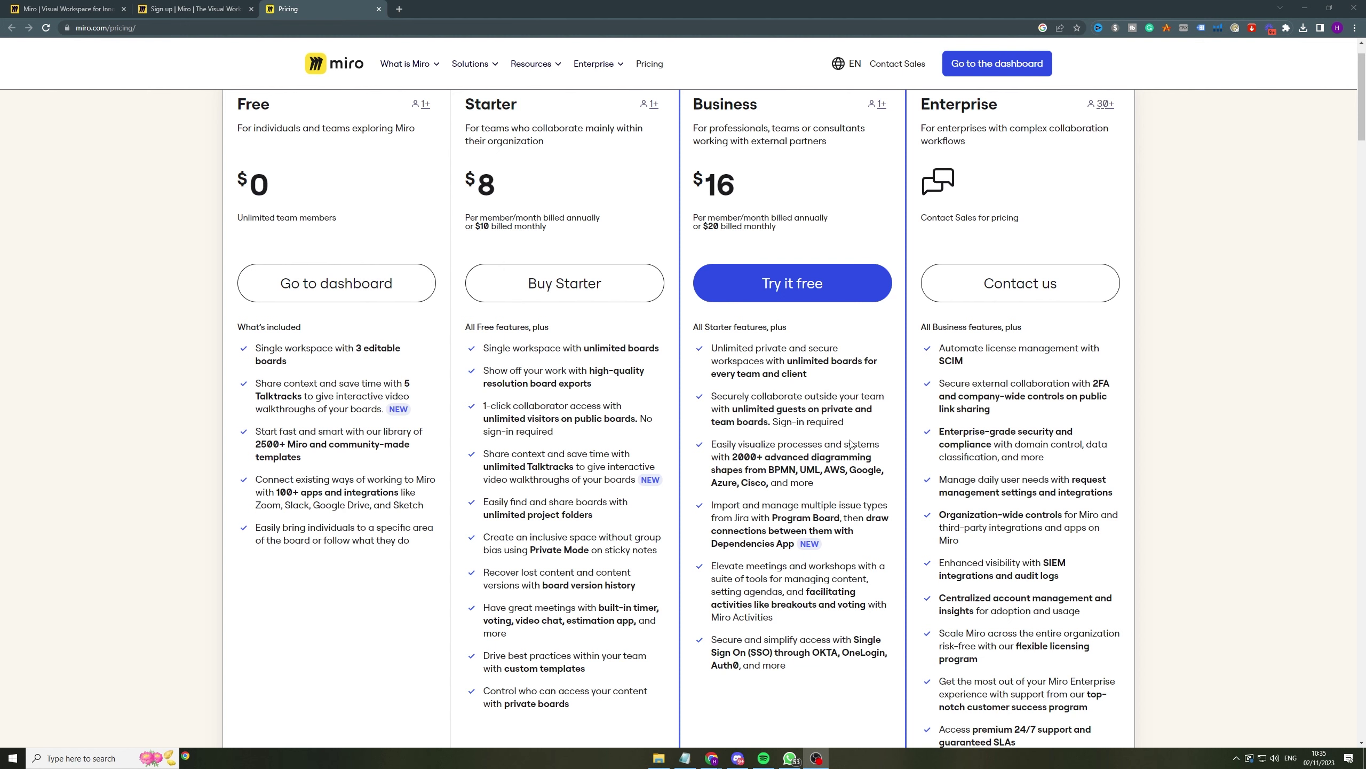
pyautogui.scroll(1, 851, 445)
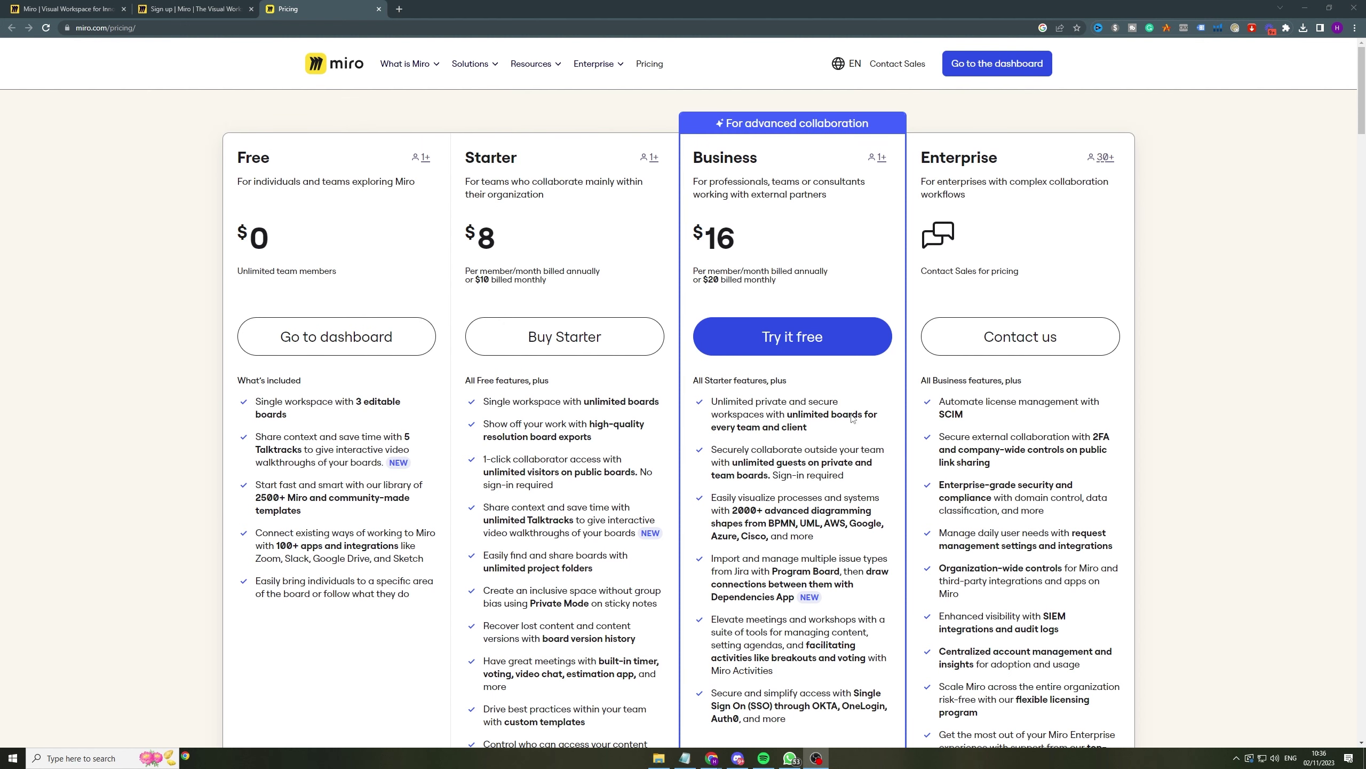
pyautogui.scroll(-1, 852, 419)
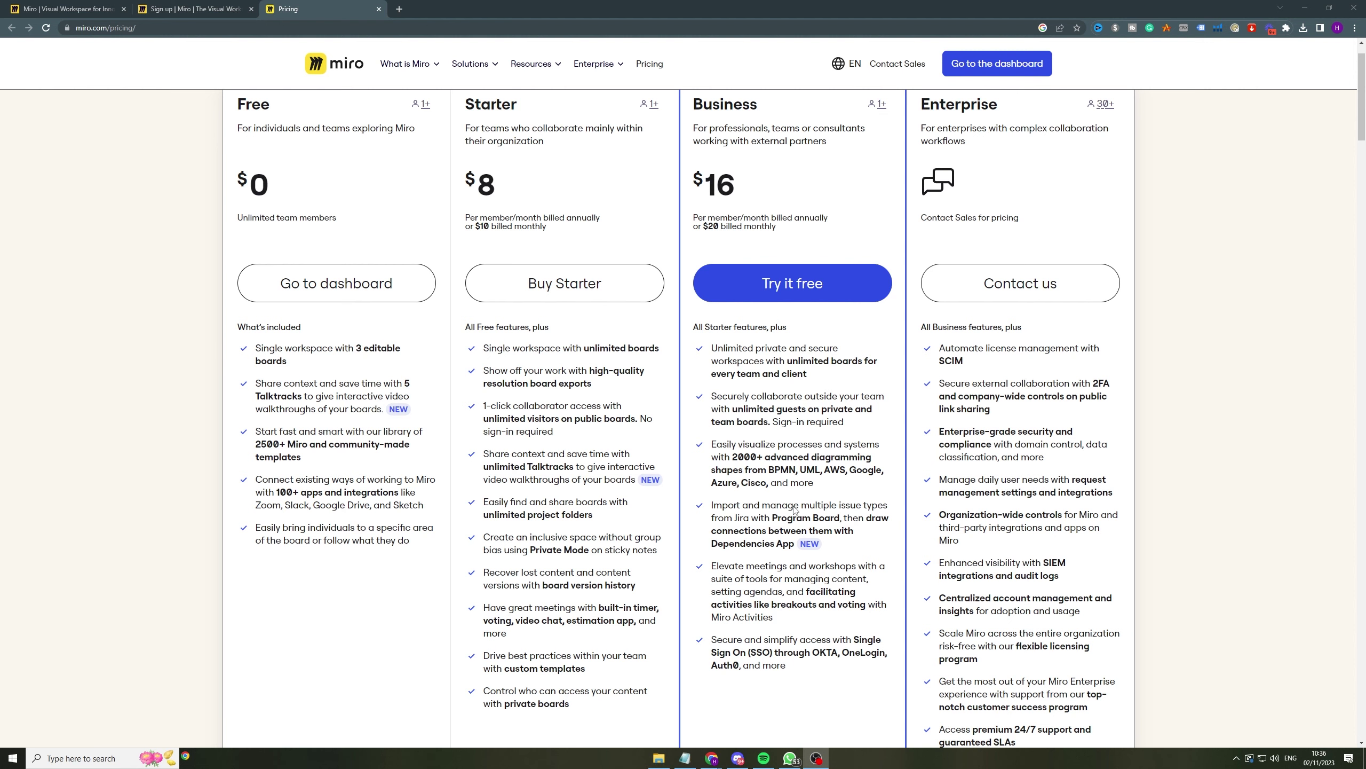
pyautogui.scroll(-1, 794, 508)
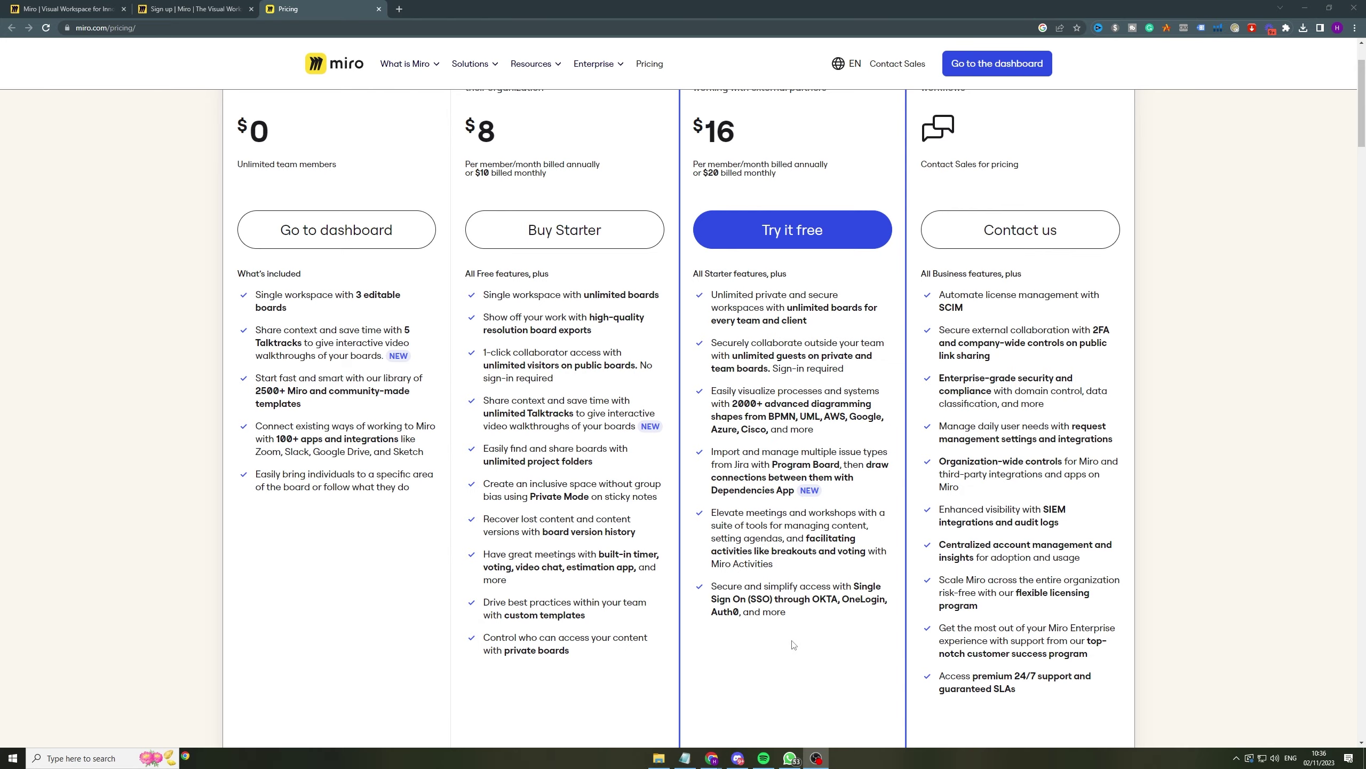
pyautogui.scroll(2, 794, 645)
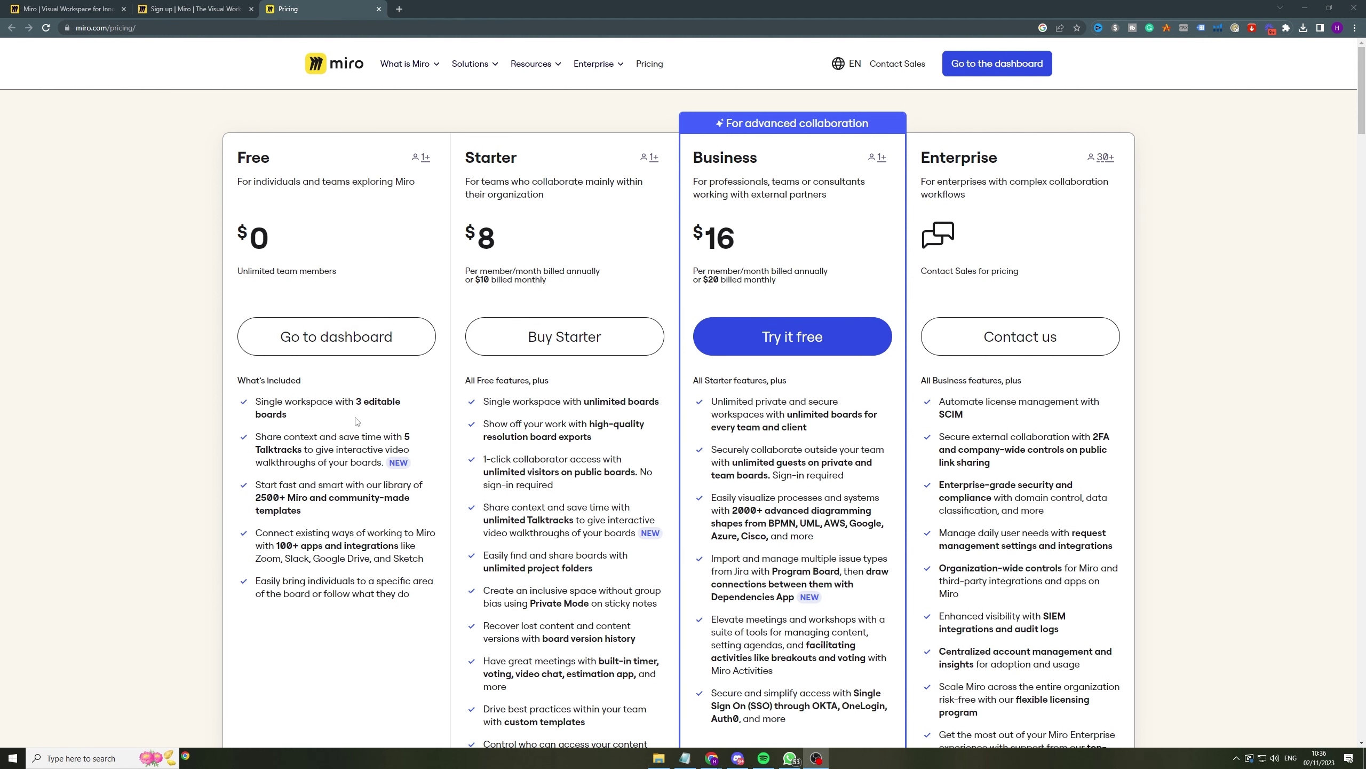
# Examine the full feature matrix comparing the four plans, and return to the plan overview
pyautogui.scroll(-1, 289, 251)
pyautogui.scroll(-10, 289, 250)
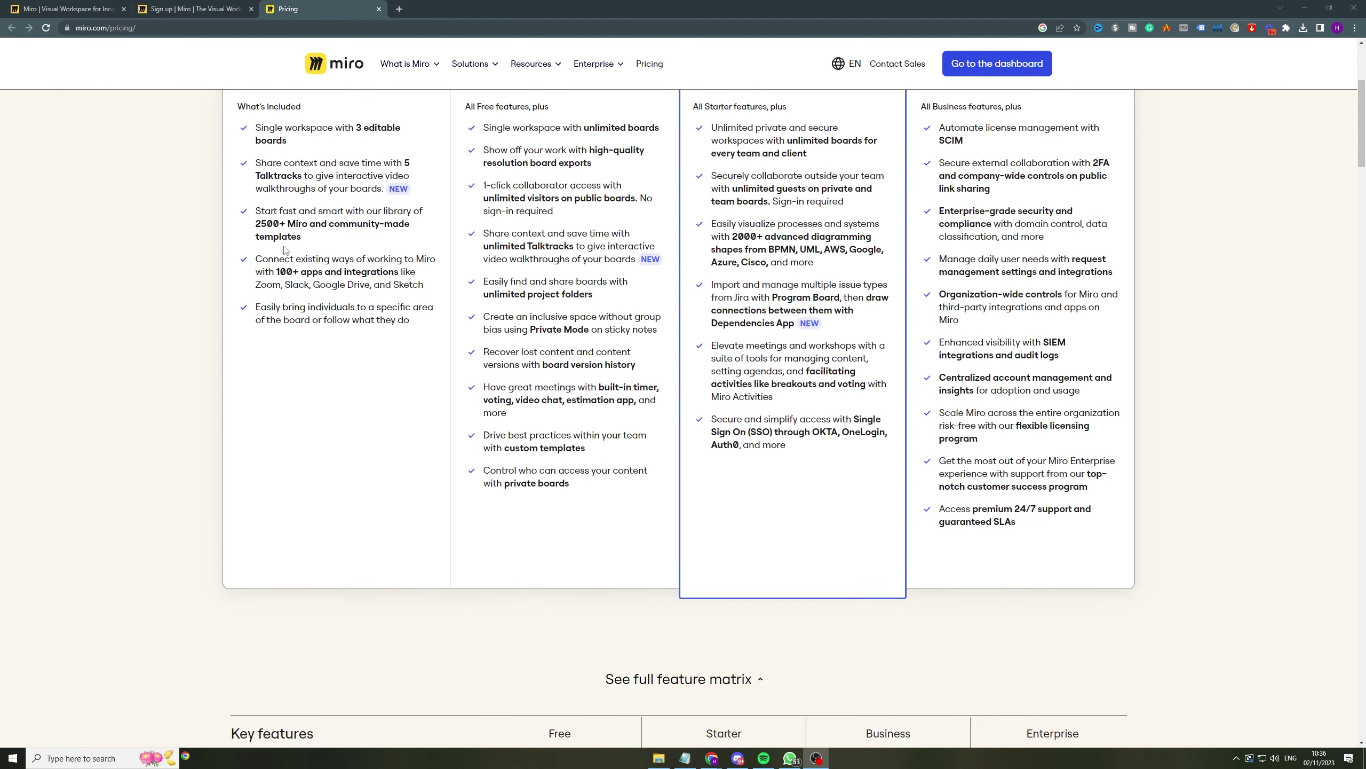
pyautogui.scroll(-4, 499, 380)
pyautogui.scroll(6, 592, 388)
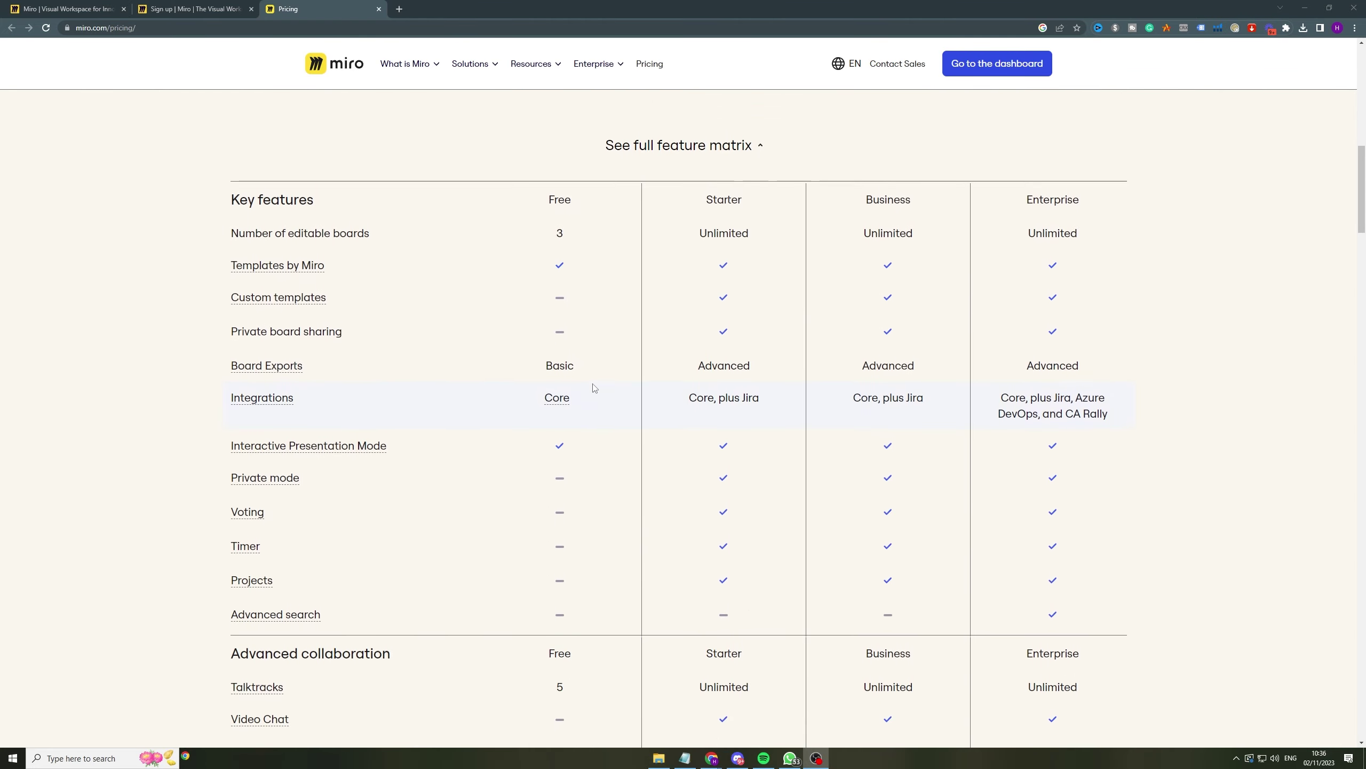
pyautogui.scroll(-12, 591, 416)
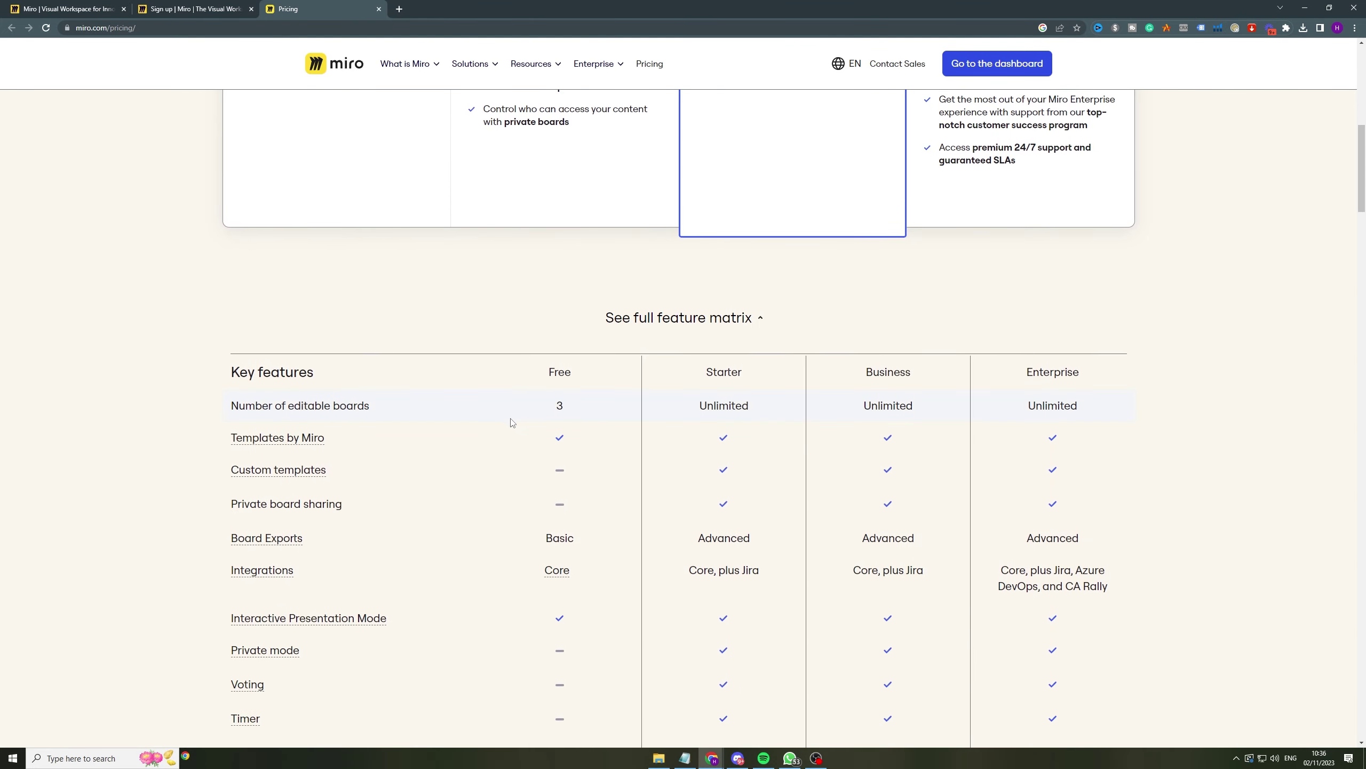
pyautogui.moveTo(320, 454)
pyautogui.scroll(20, 169, 323)
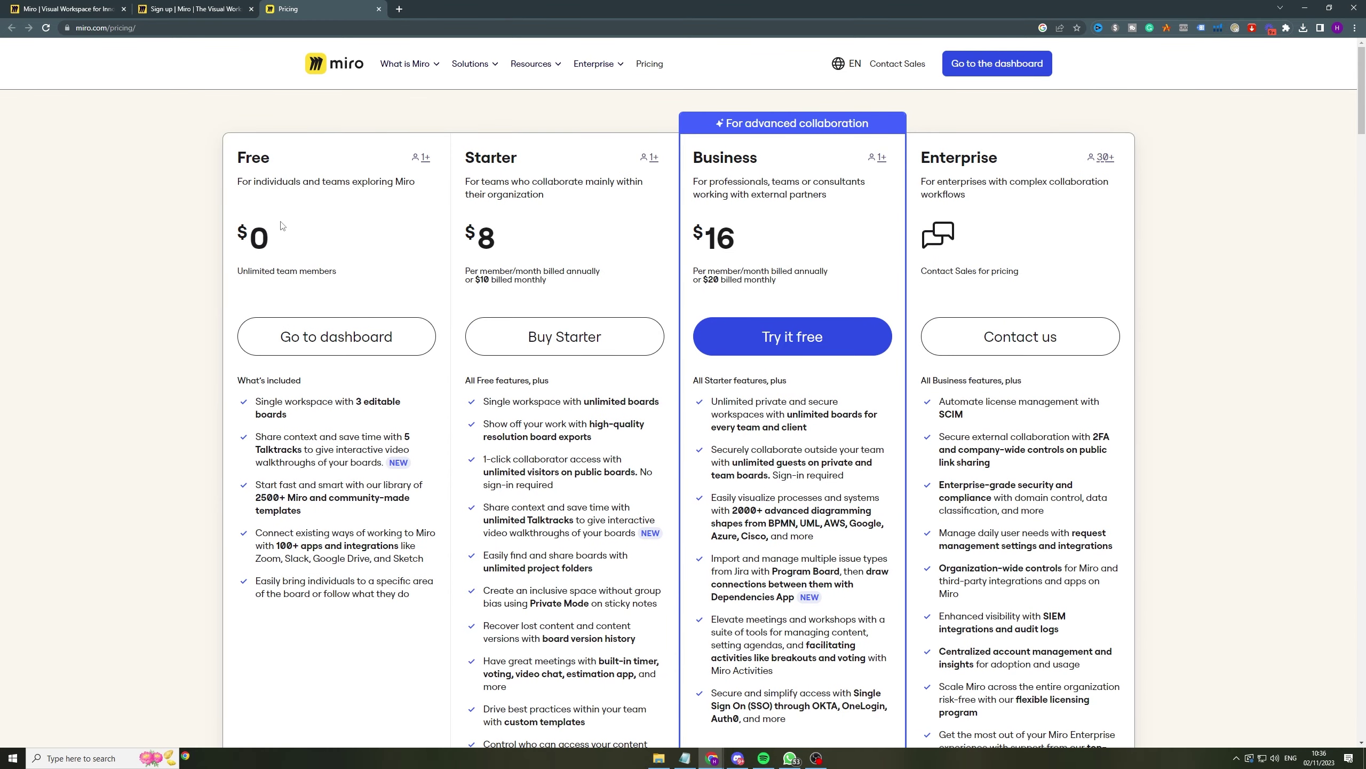
# View the free sign-up page and switch to the team's boards dashboard
pyautogui.click(197, 8)
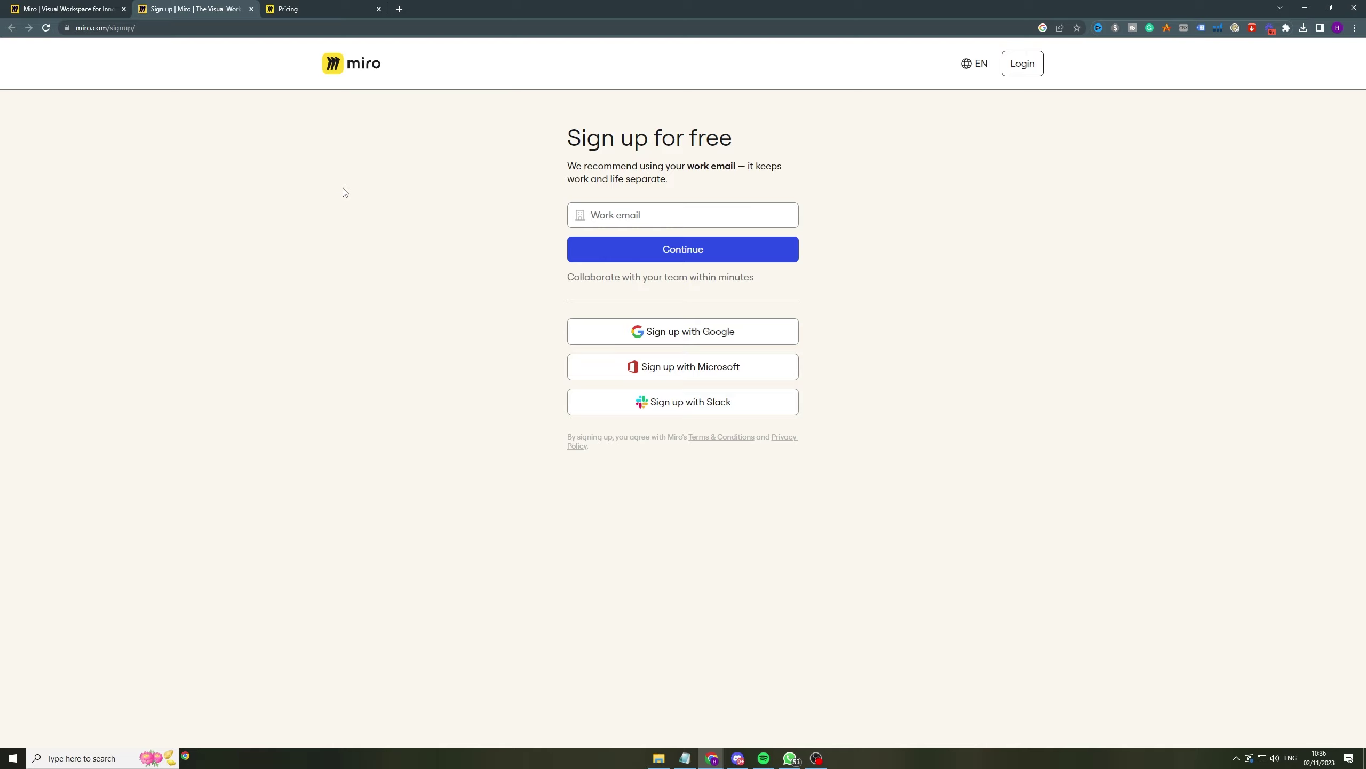
pyautogui.click(68, 13)
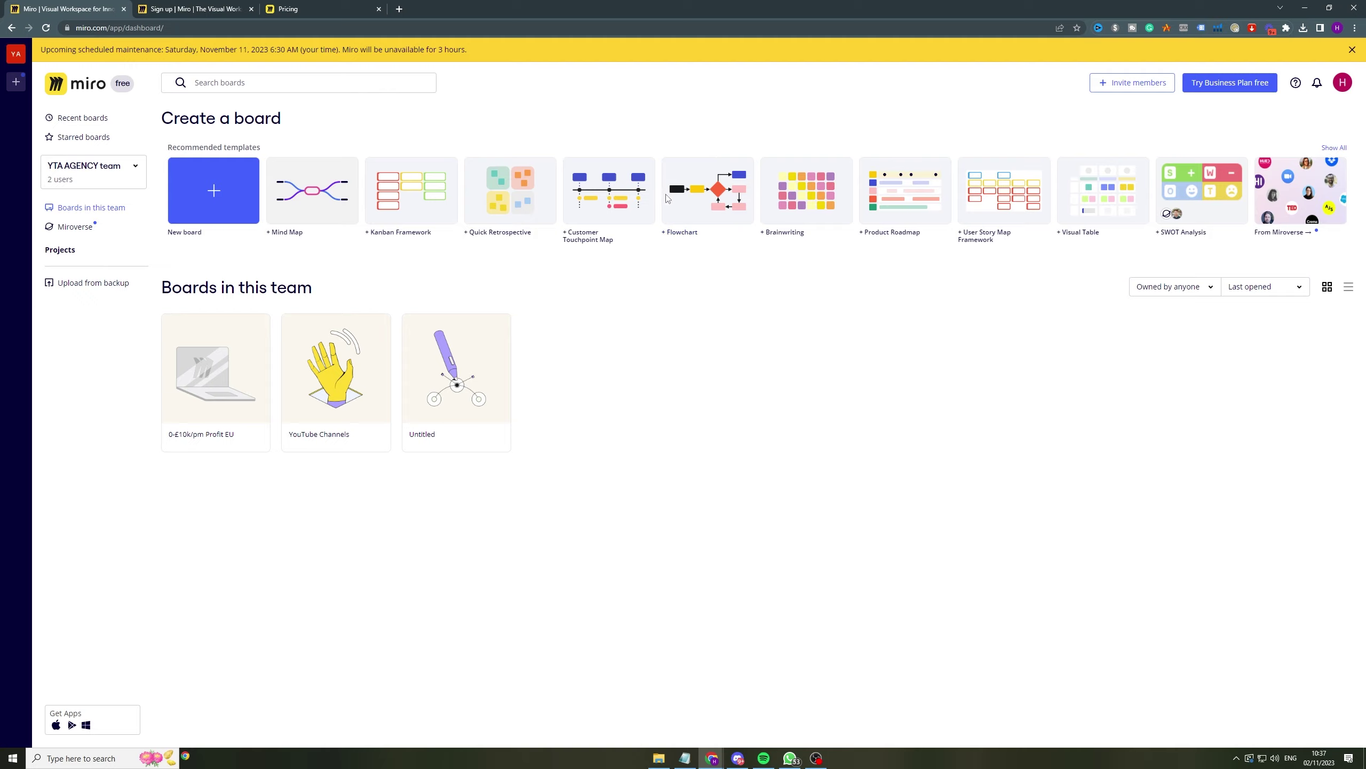
# Browse the popular templates in the full template gallery and close the gallery
pyautogui.click(1334, 148)
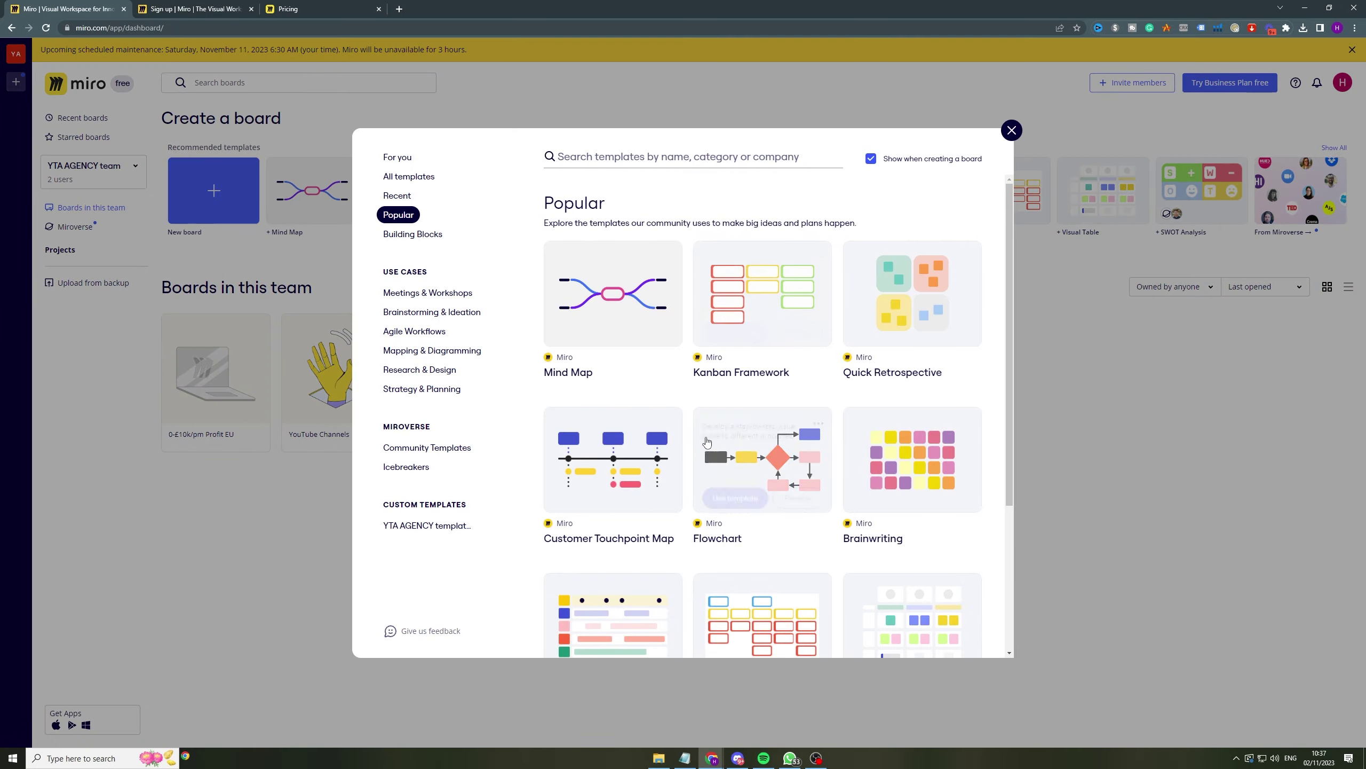
pyautogui.scroll(-3, 726, 430)
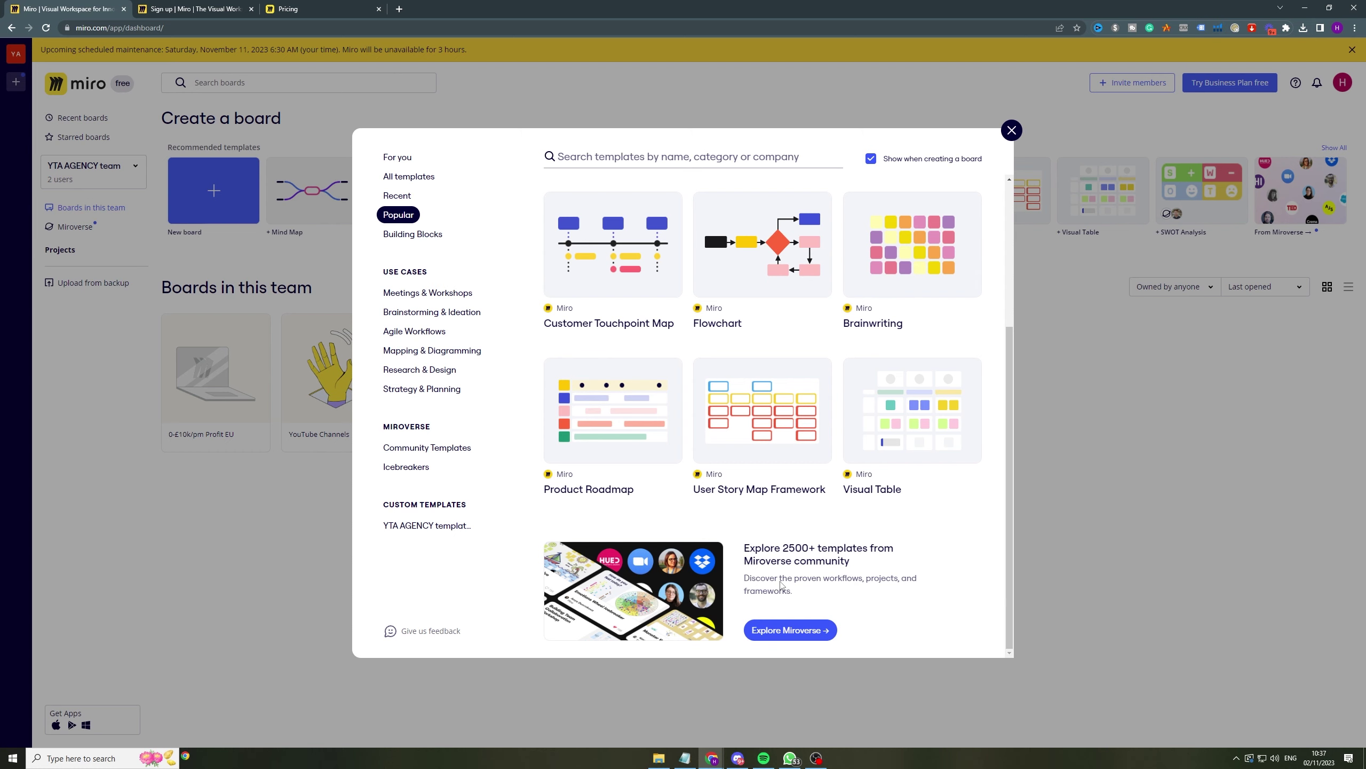
pyautogui.scroll(5, 781, 584)
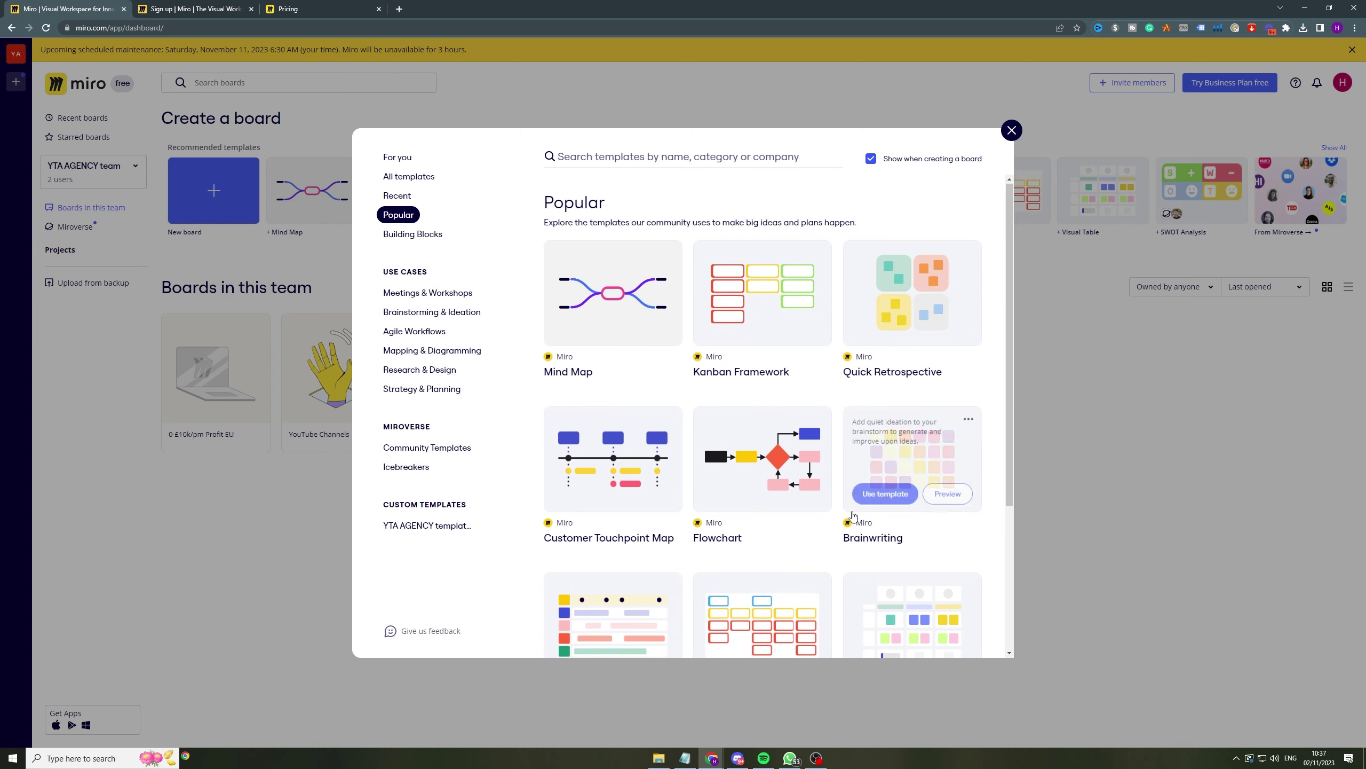
pyautogui.click(1011, 131)
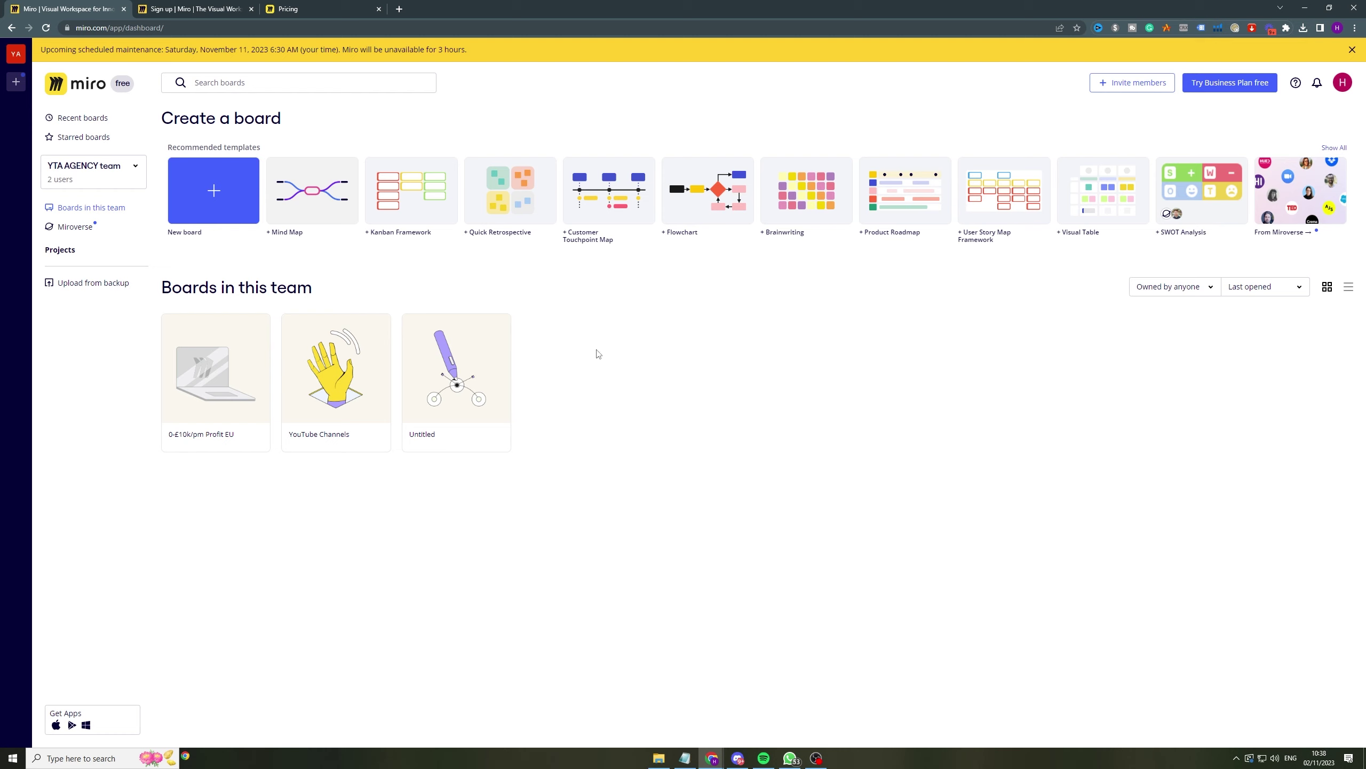
# Open the YouTube Channels board and survey its overall layout
pyautogui.click(352, 352)
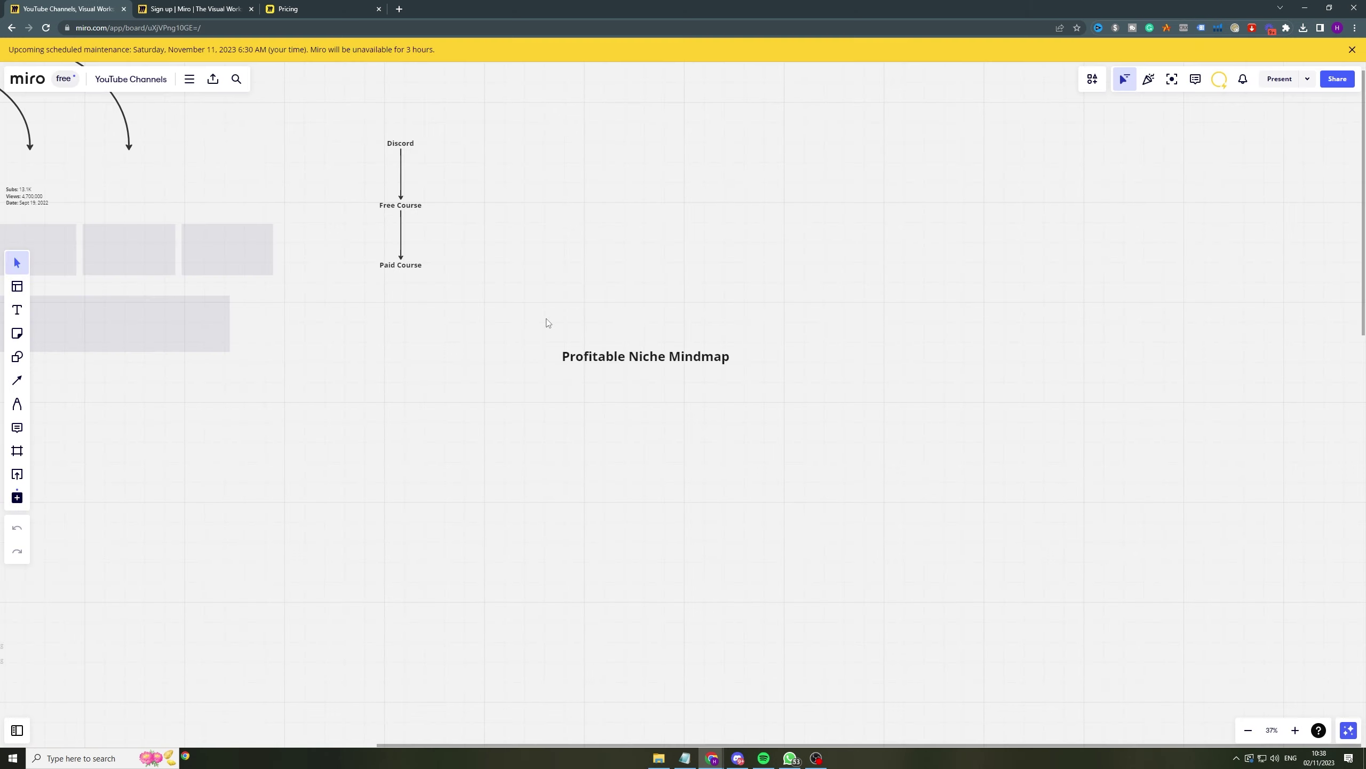
pyautogui.scroll(-4, 530, 326)
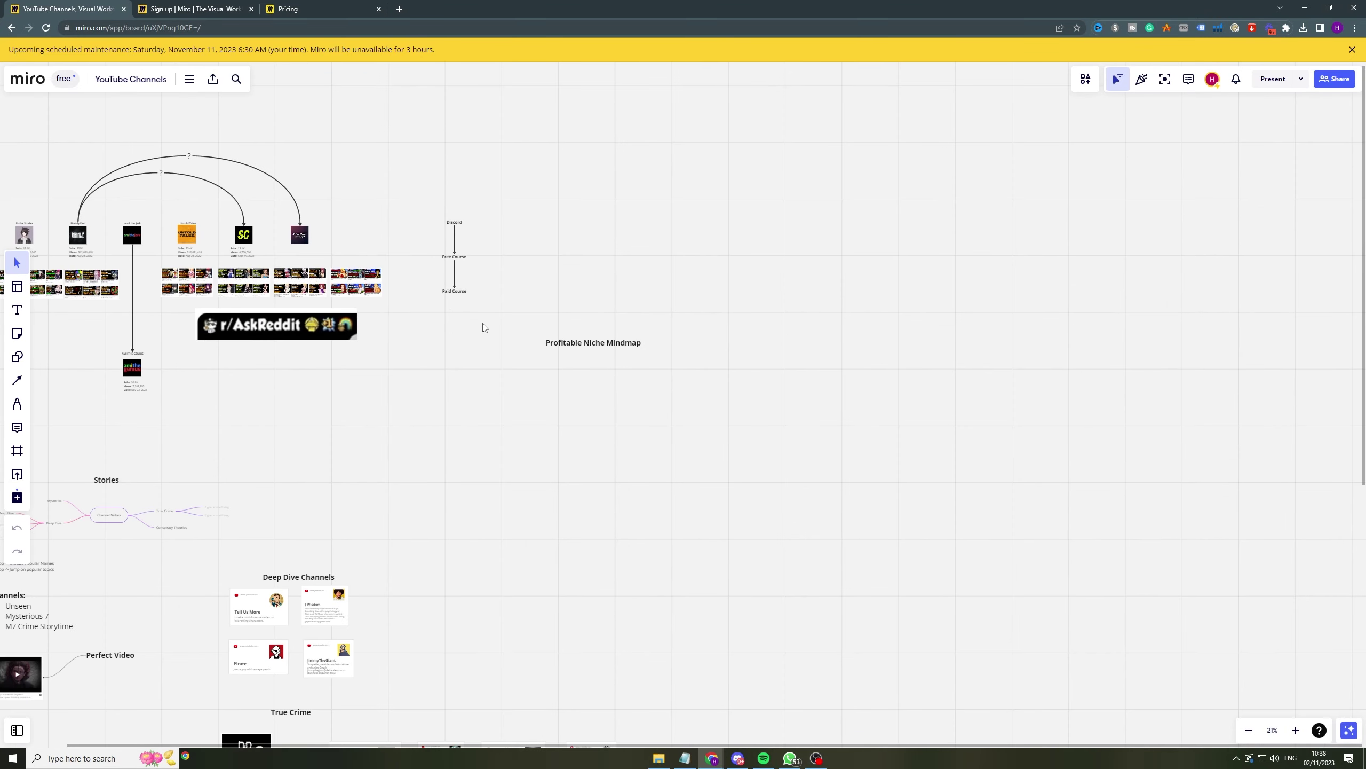
pyautogui.moveTo(484, 327); pyautogui.dragTo(927, 317)
pyautogui.scroll(-3, 927, 318)
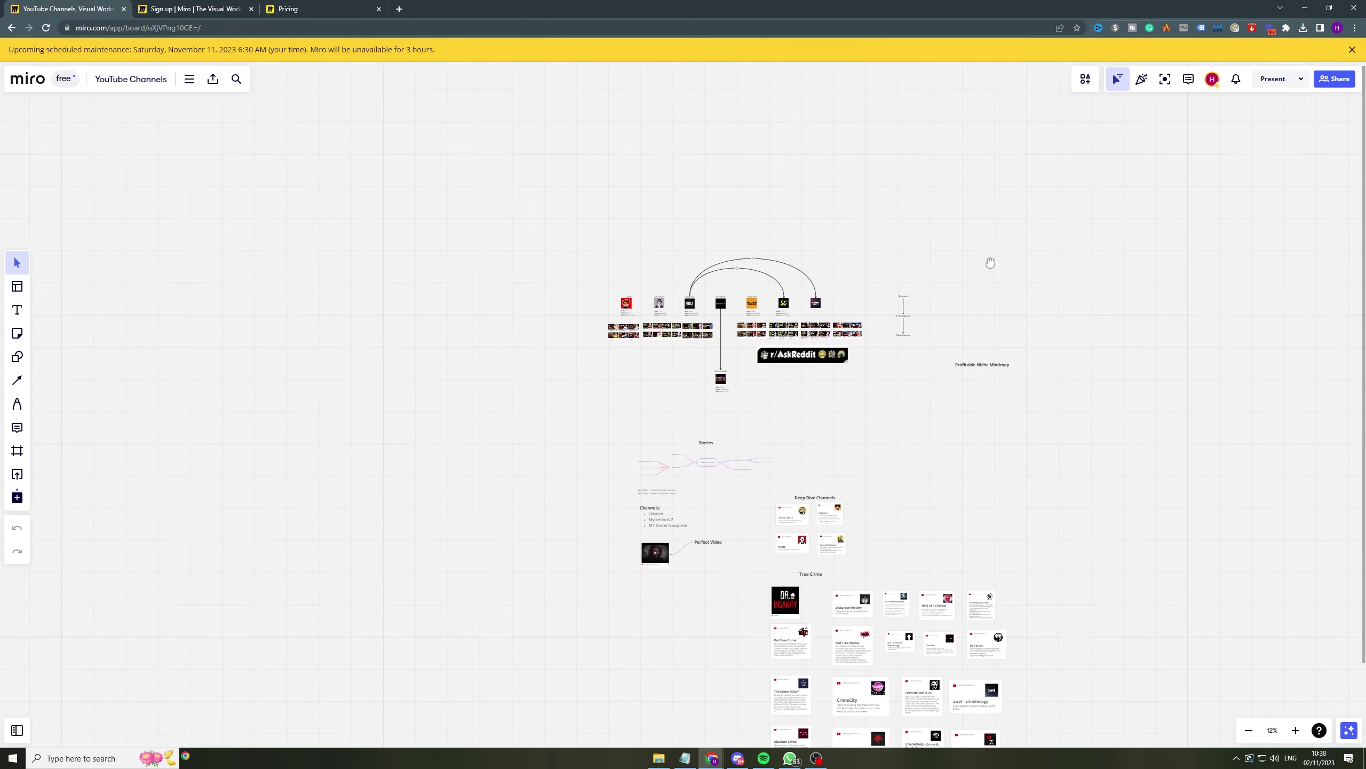
pyautogui.moveTo(990, 262); pyautogui.dragTo(771, 210)
pyautogui.moveTo(710, 324); pyautogui.dragTo(735, 229)
pyautogui.moveTo(798, 285); pyautogui.dragTo(830, 525)
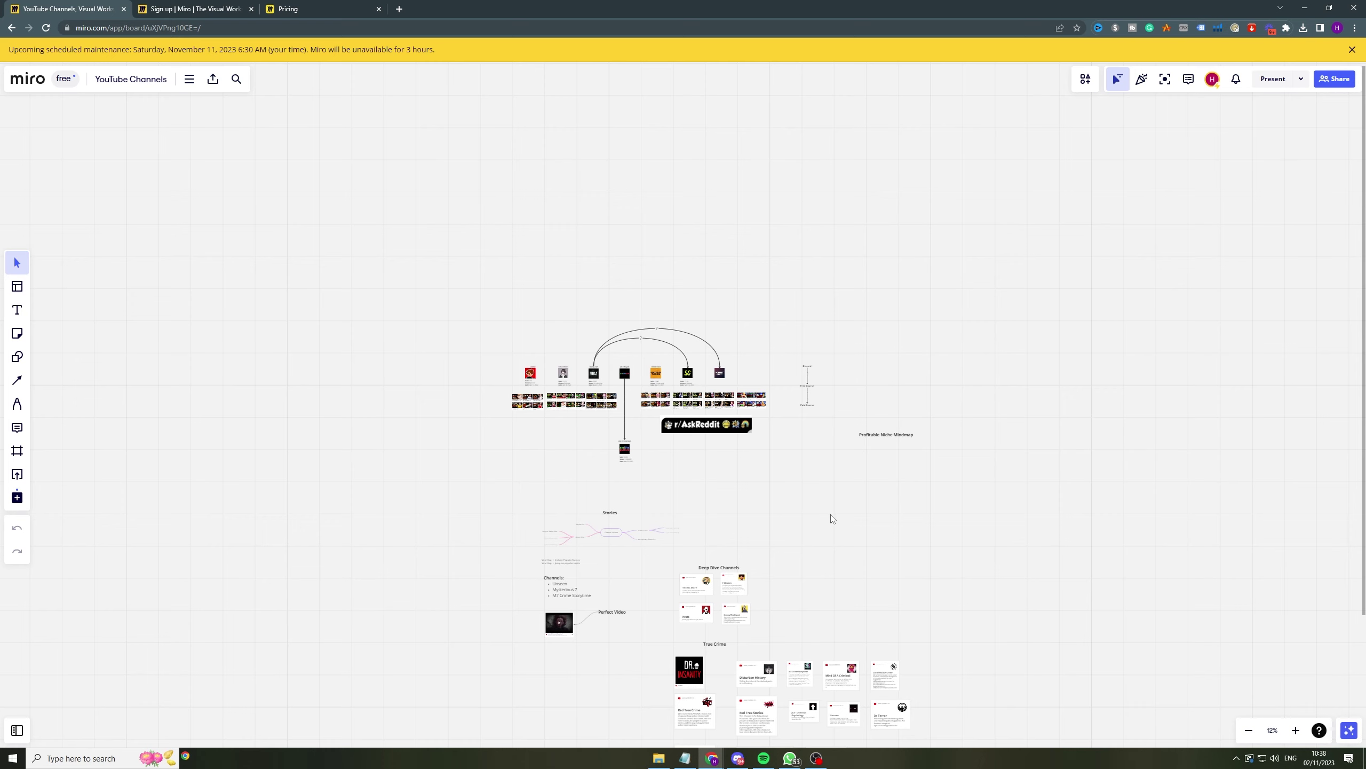
pyautogui.moveTo(832, 518); pyautogui.dragTo(821, 379)
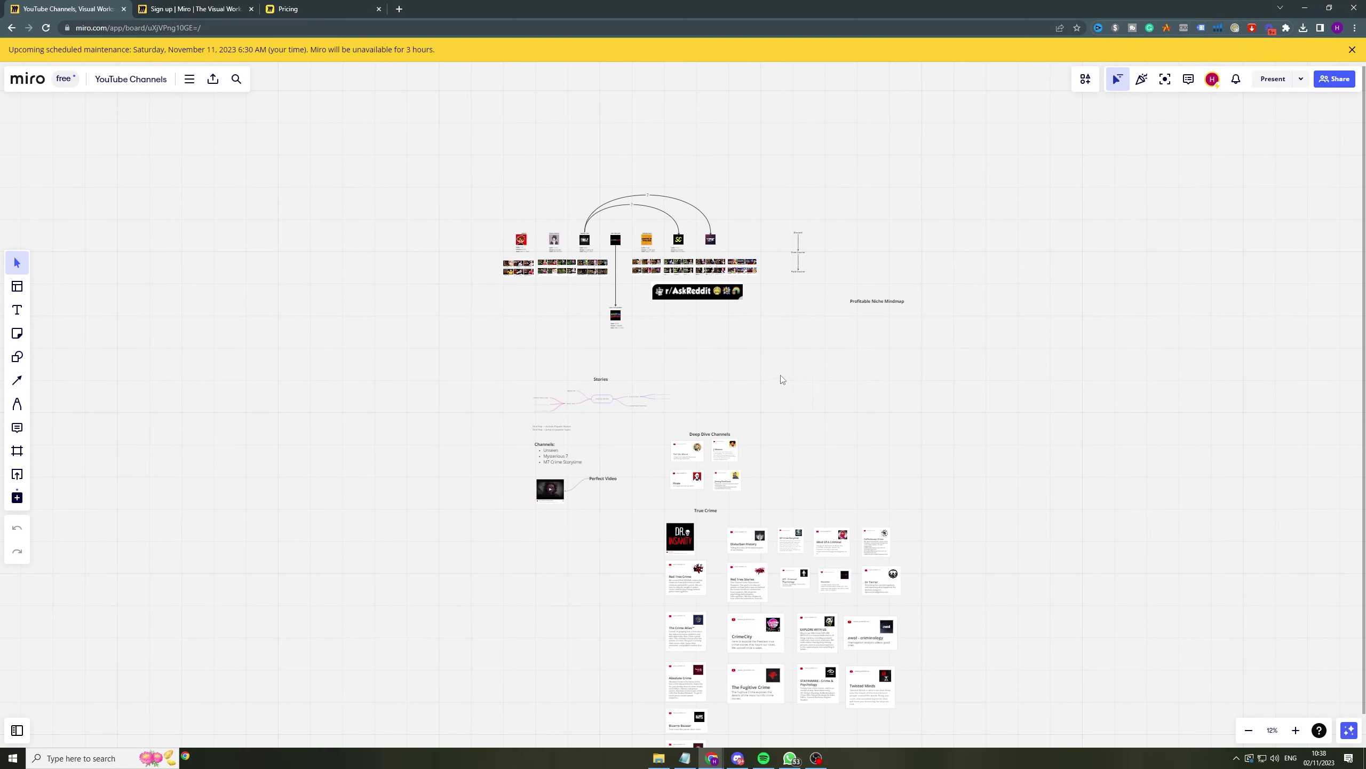
# Examine the Stories, Deep Dive Channels and True Crime sections of the board up close
pyautogui.scroll(4, 697, 372)
pyautogui.moveTo(806, 318); pyautogui.dragTo(931, 251)
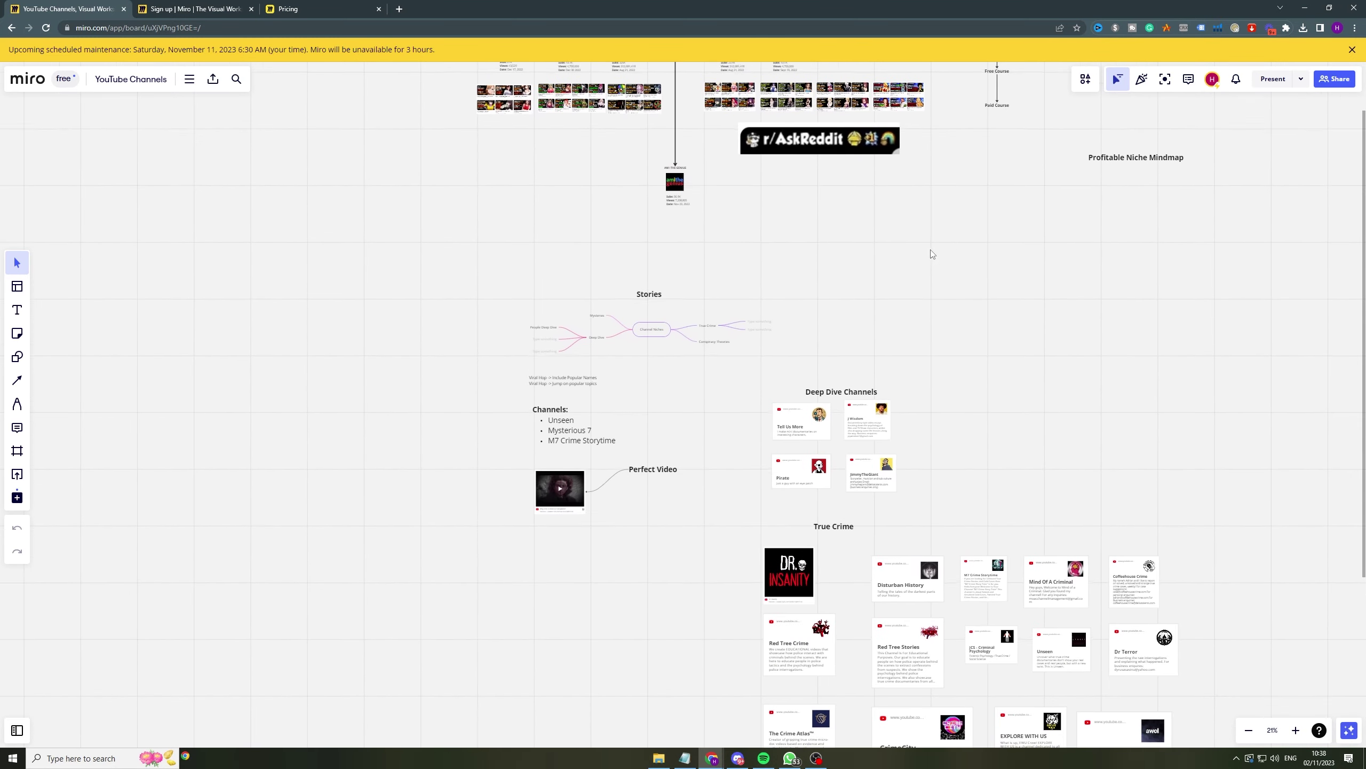
pyautogui.scroll(2, 864, 315)
pyautogui.moveTo(853, 296); pyautogui.dragTo(726, 132)
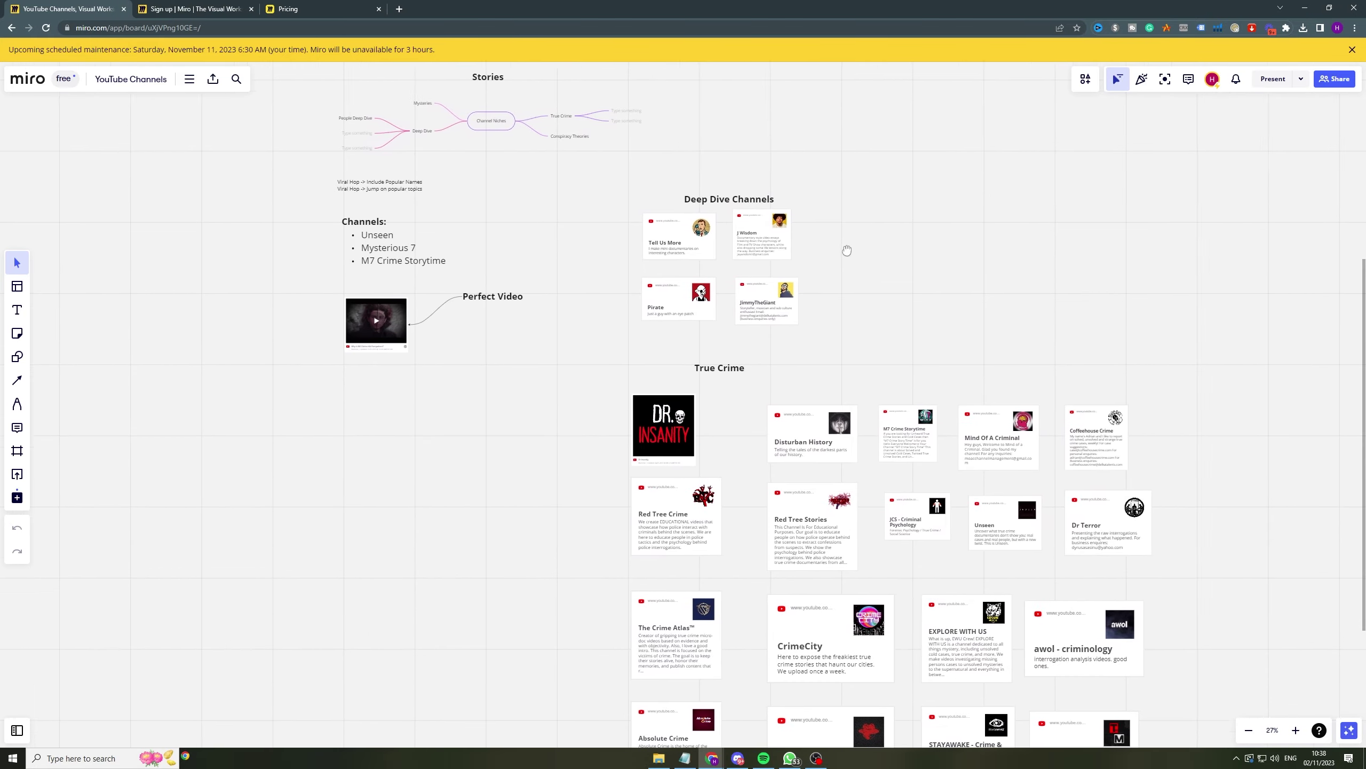
pyautogui.moveTo(847, 251); pyautogui.dragTo(787, 315)
pyautogui.scroll(2, 787, 344)
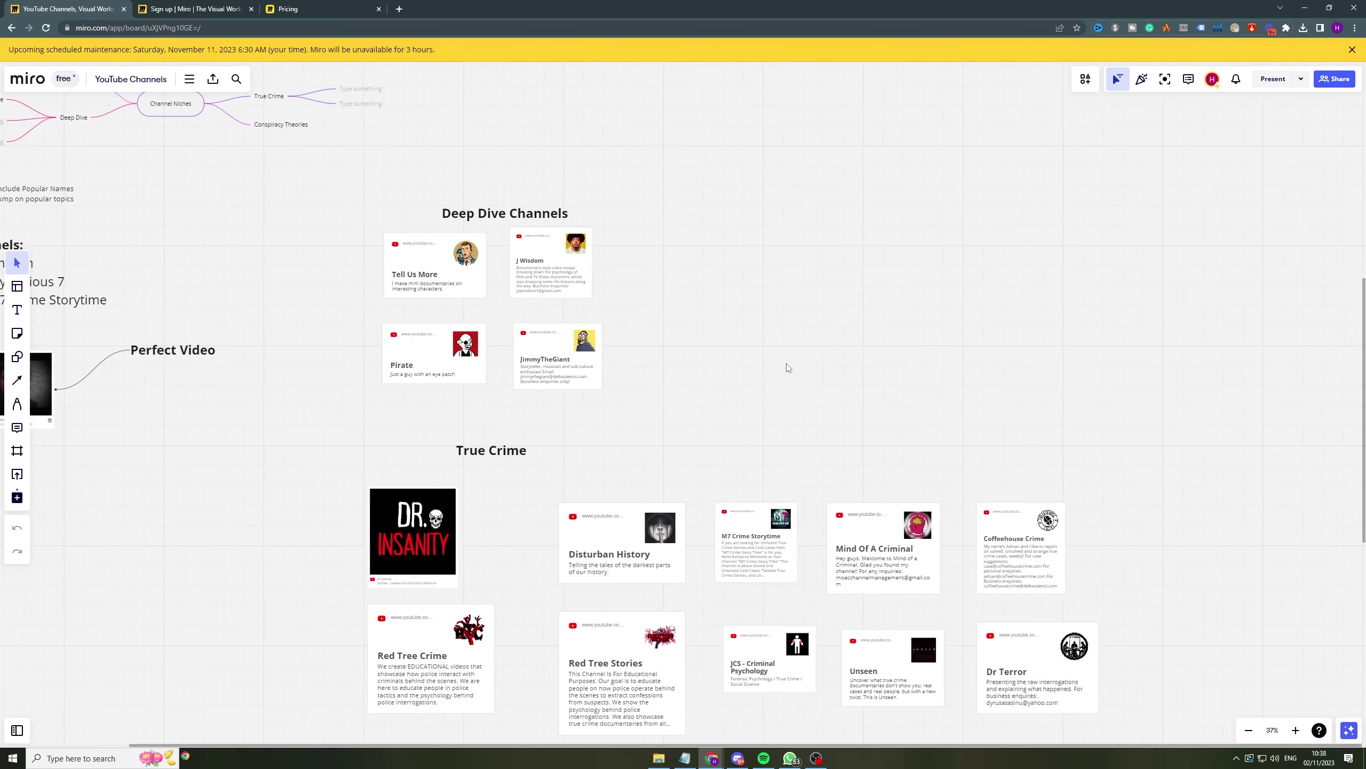
pyautogui.moveTo(788, 366); pyautogui.dragTo(765, 144)
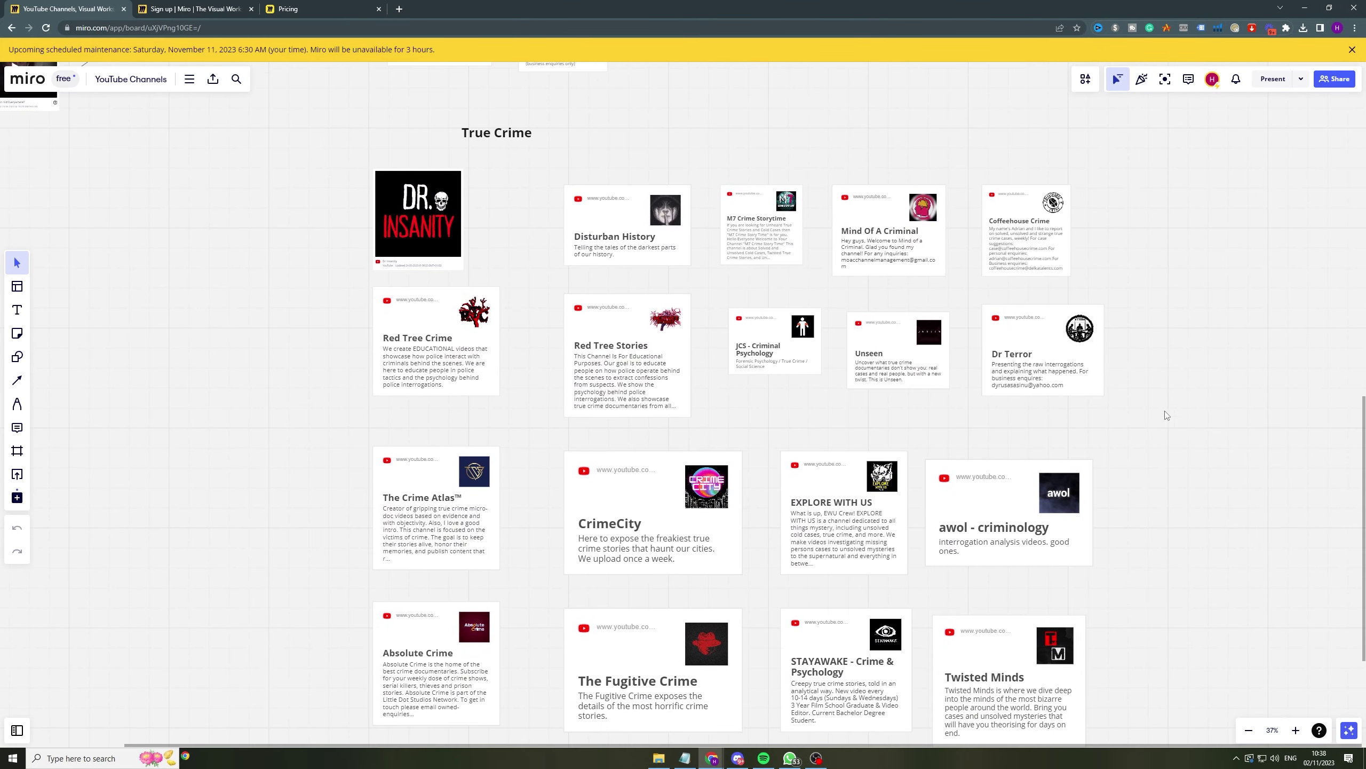
pyautogui.scroll(-3, 1113, 451)
pyautogui.scroll(2, 1037, 424)
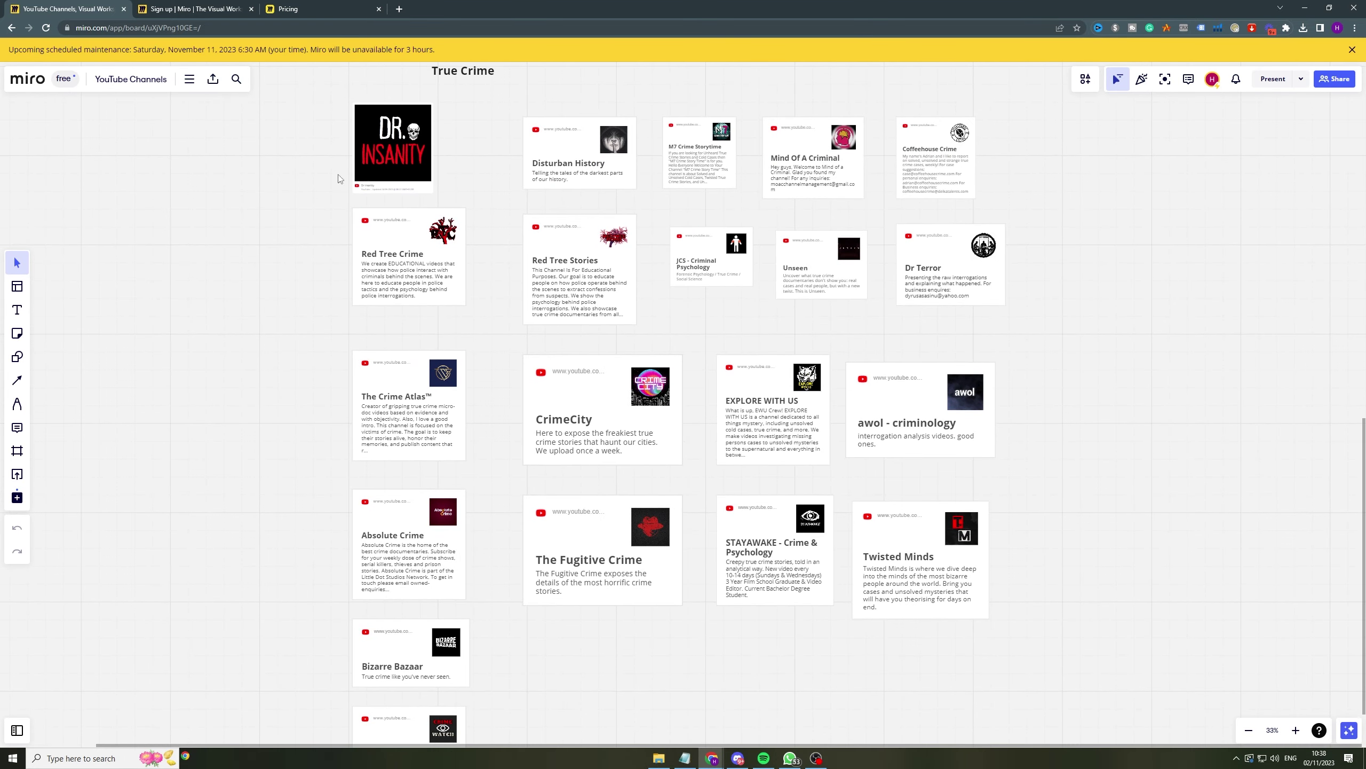
pyautogui.scroll(-3, 674, 517)
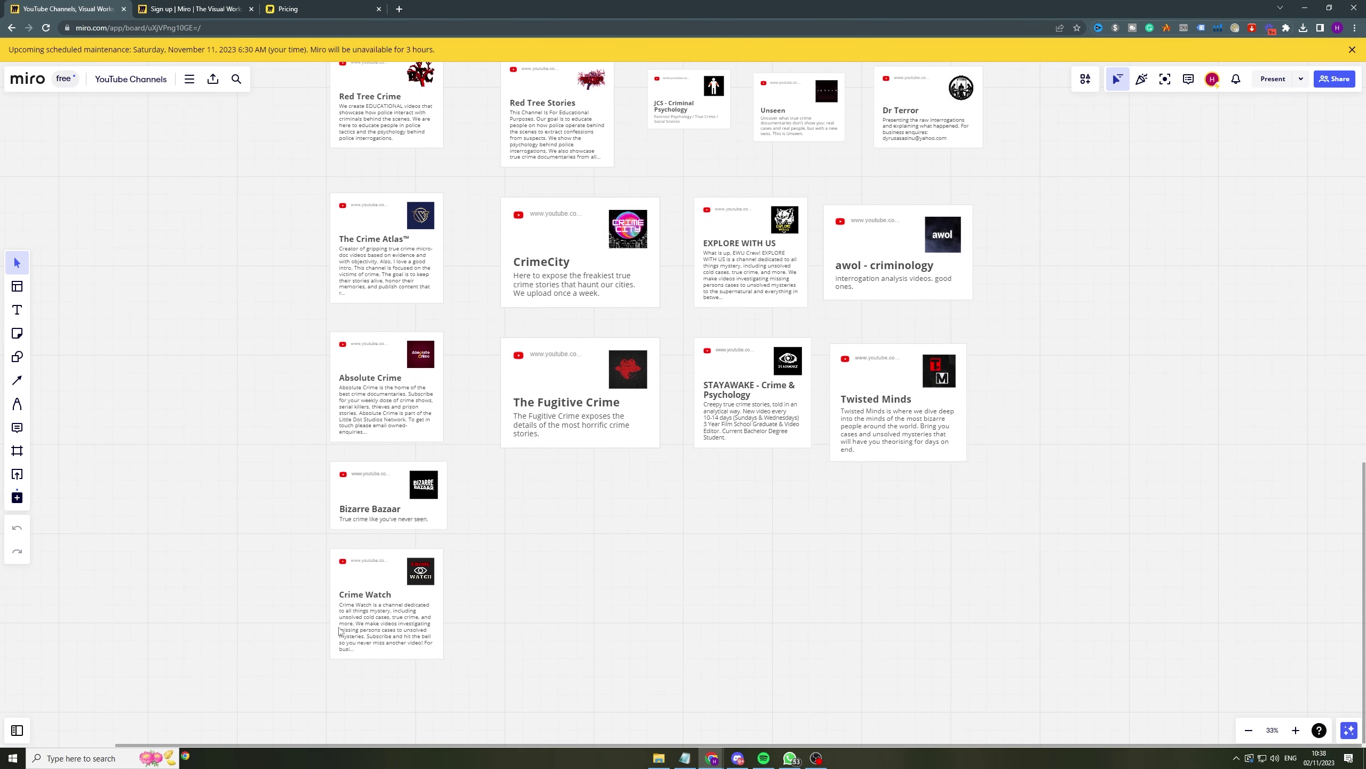
pyautogui.scroll(4, 1019, 318)
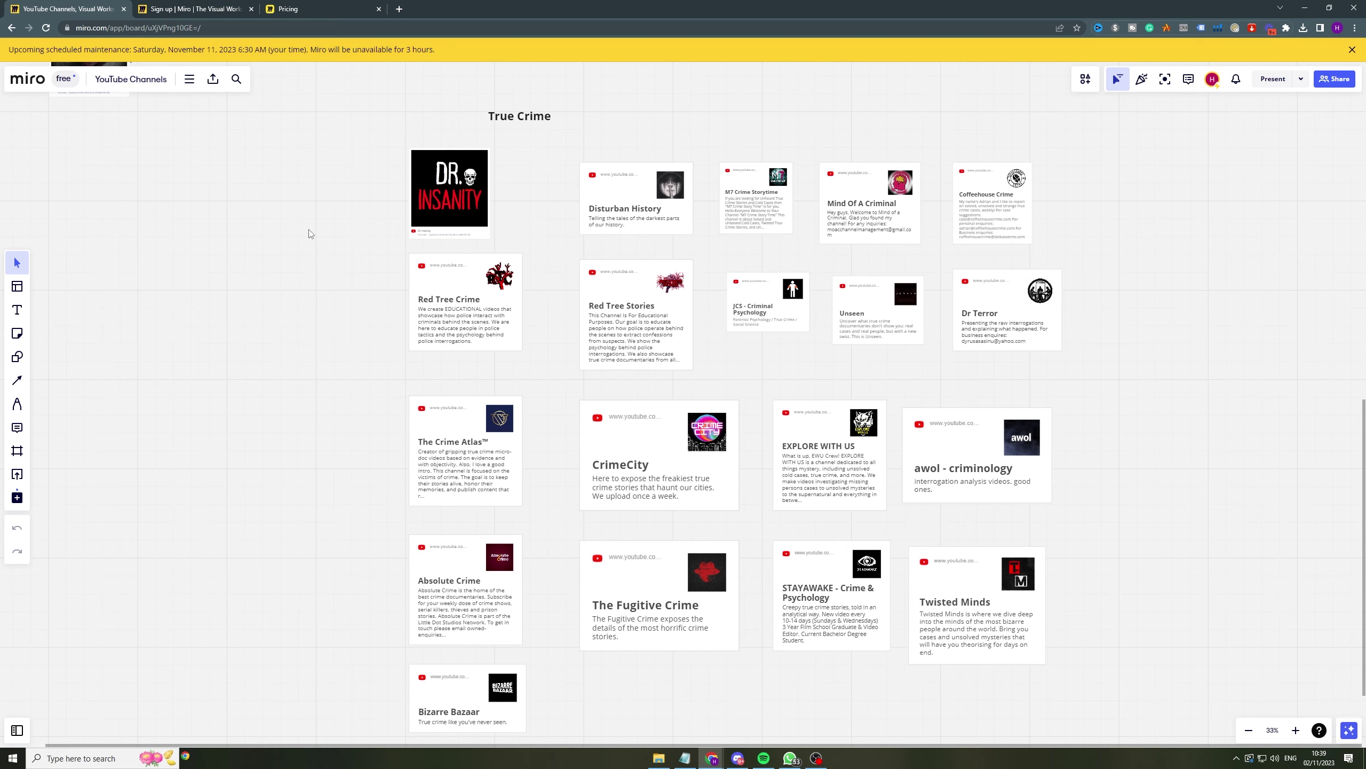
pyautogui.scroll(-5, 544, 253)
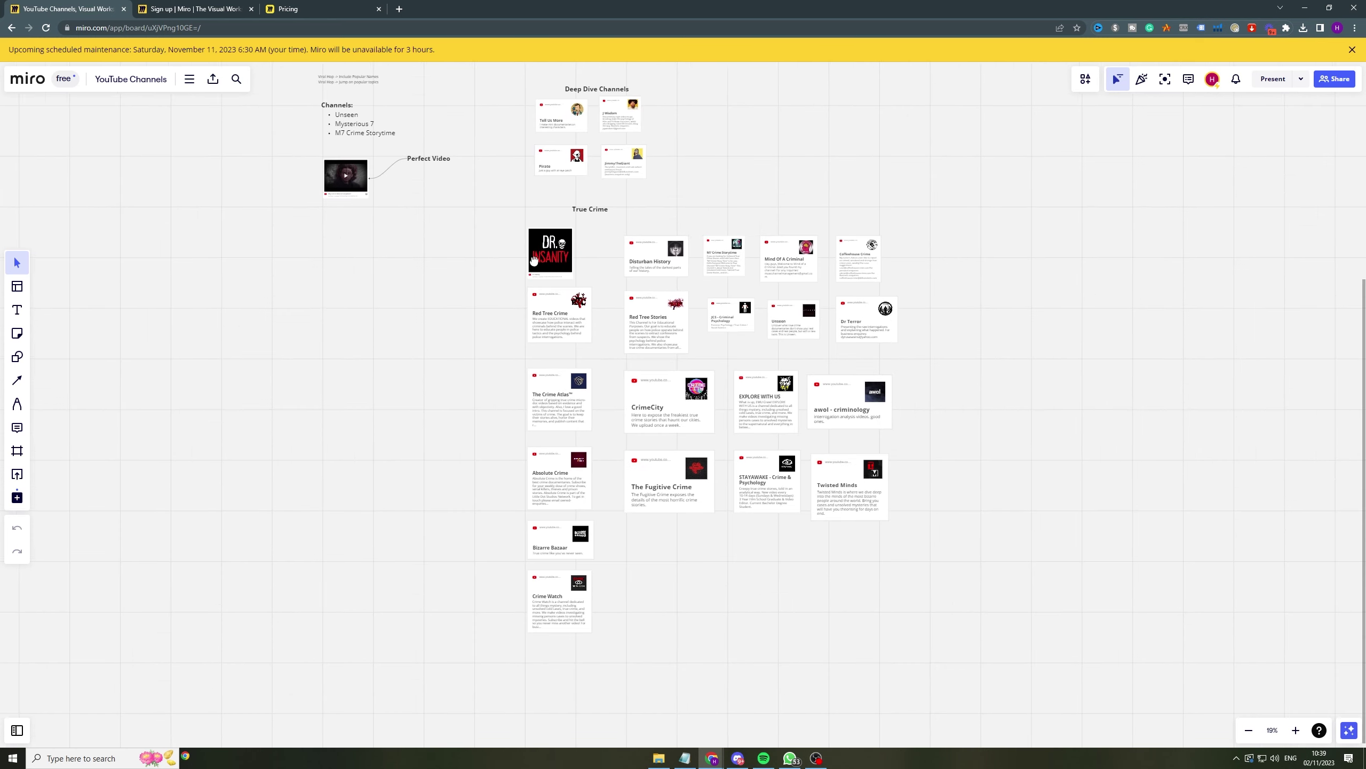
# Examine the Channels list, the Perfect Video link and the Stories mind map up close
pyautogui.scroll(5, 619, 381)
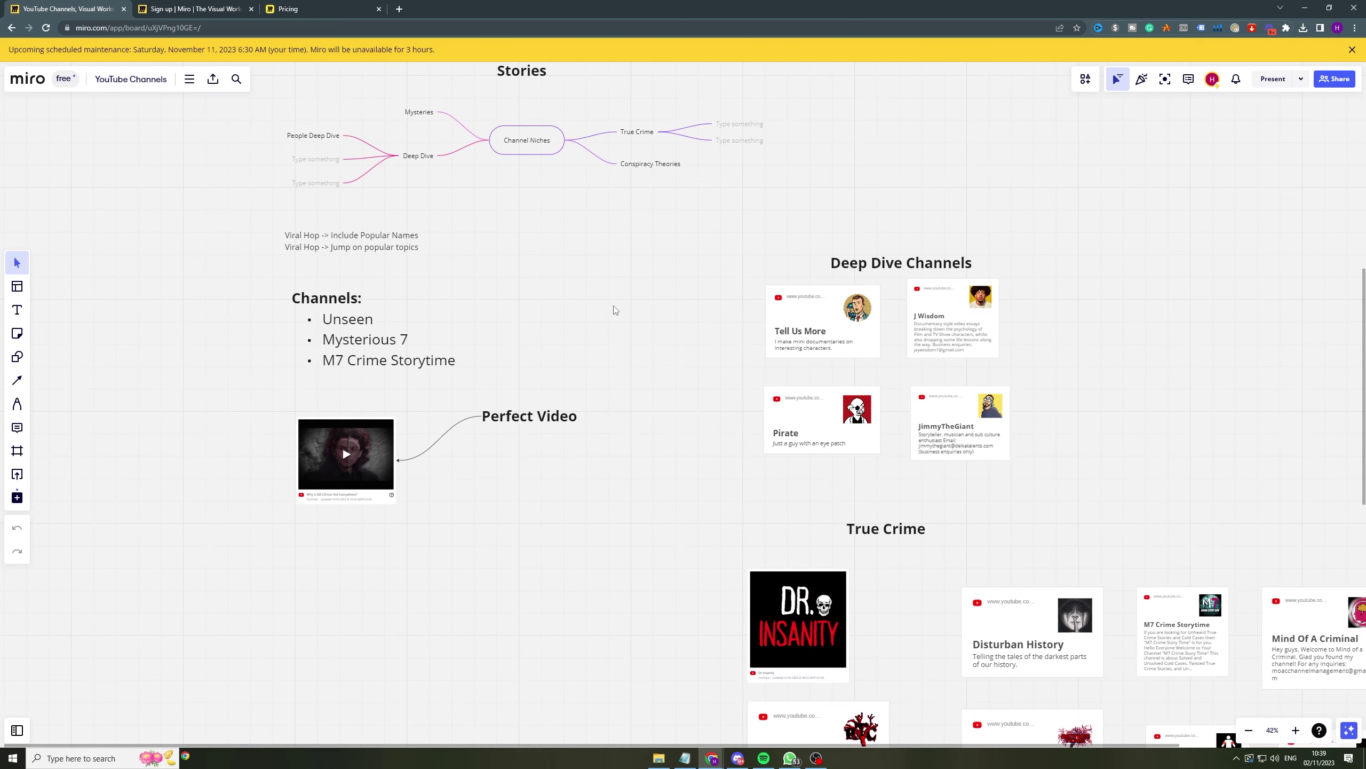
pyautogui.moveTo(616, 306); pyautogui.dragTo(891, 317)
pyautogui.scroll(3, 837, 398)
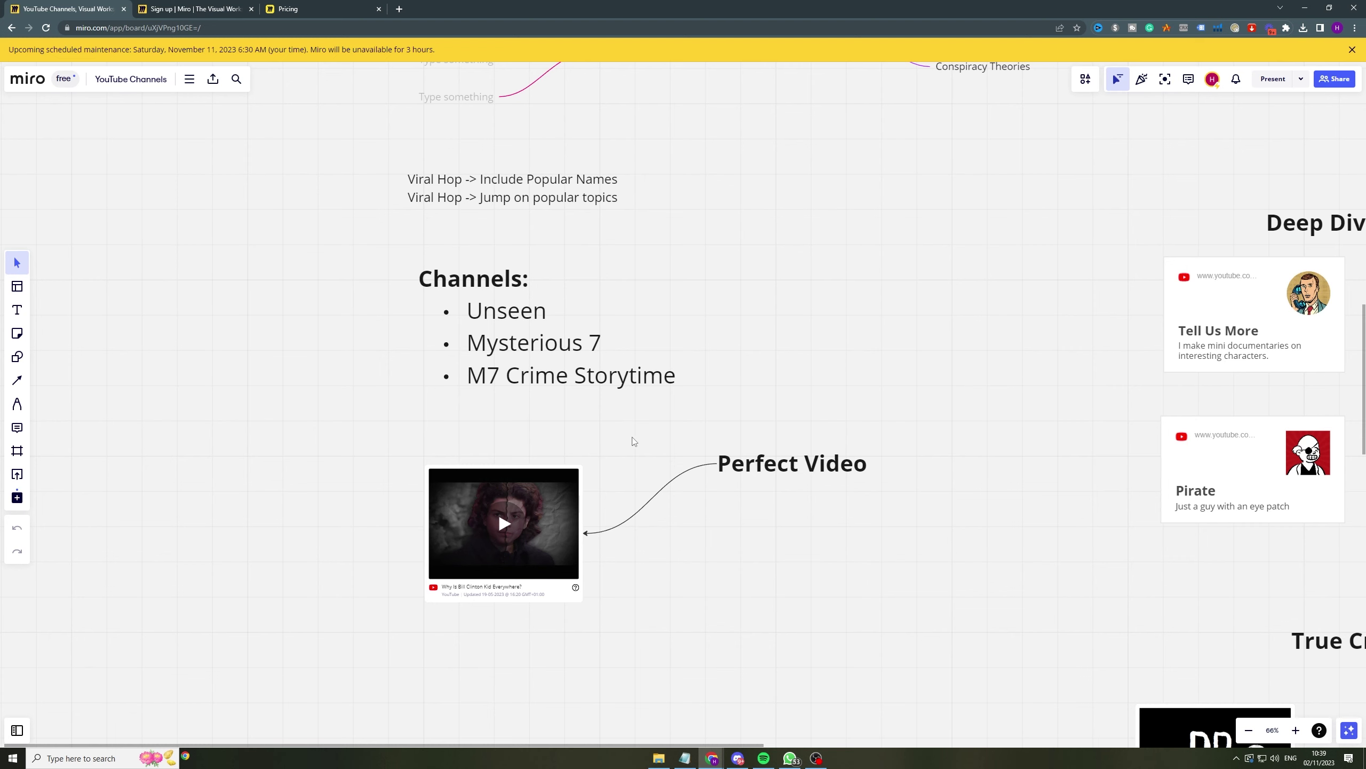
pyautogui.scroll(-1, 662, 418)
pyautogui.moveTo(661, 418); pyautogui.dragTo(625, 656)
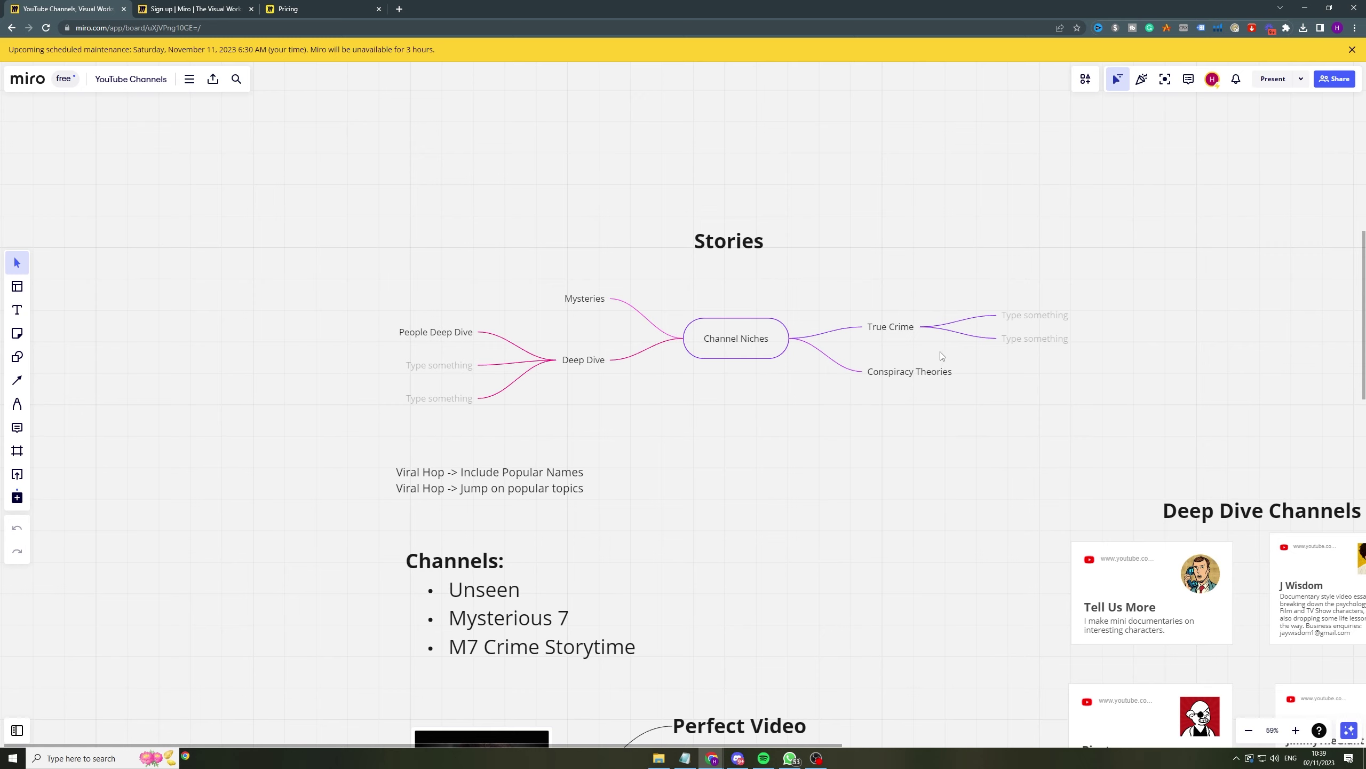
# Survey the linked channel diagram above Stories, the Discord course flow and the area around the Profitable Niche Mindmap heading
pyautogui.scroll(-3, 790, 302)
pyautogui.moveTo(840, 222); pyautogui.dragTo(825, 446)
pyautogui.moveTo(865, 311); pyautogui.dragTo(879, 482)
pyautogui.scroll(-3, 962, 418)
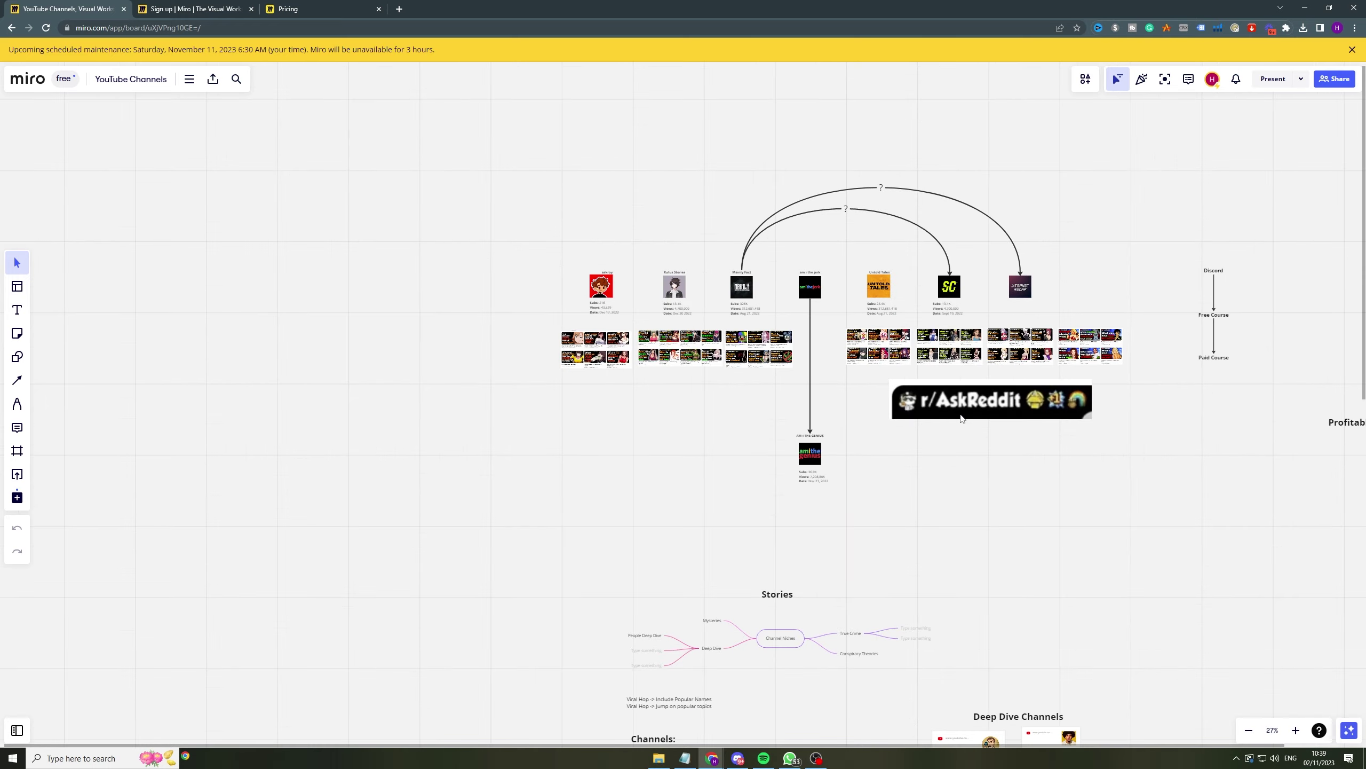
pyautogui.moveTo(1038, 414); pyautogui.dragTo(543, 336)
pyautogui.scroll(-2, 783, 429)
pyautogui.moveTo(718, 485); pyautogui.dragTo(539, 213)
pyautogui.moveTo(994, 400); pyautogui.dragTo(1034, 263)
pyautogui.moveTo(863, 382); pyautogui.dragTo(622, 607)
pyautogui.moveTo(768, 421); pyautogui.dragTo(656, 533)
pyautogui.scroll(2, 655, 533)
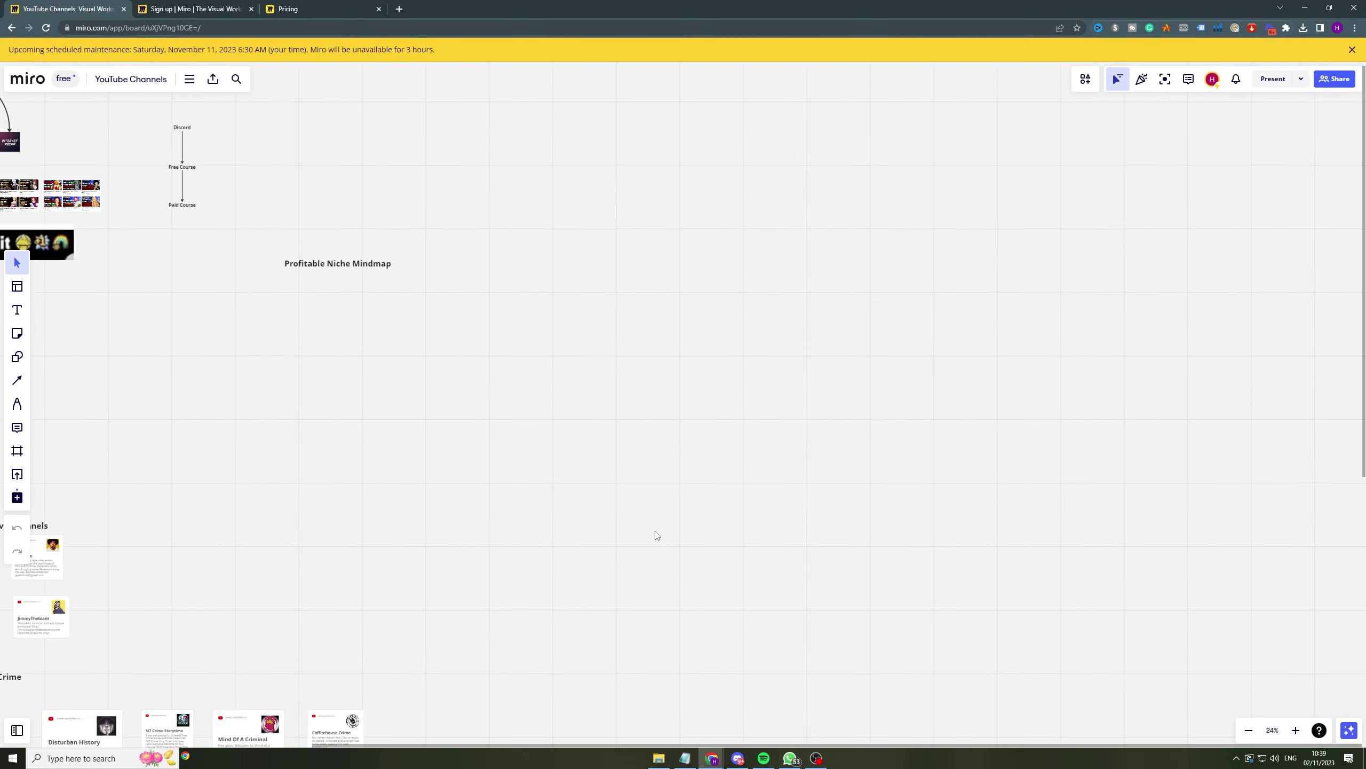
pyautogui.moveTo(509, 360); pyautogui.dragTo(442, 466)
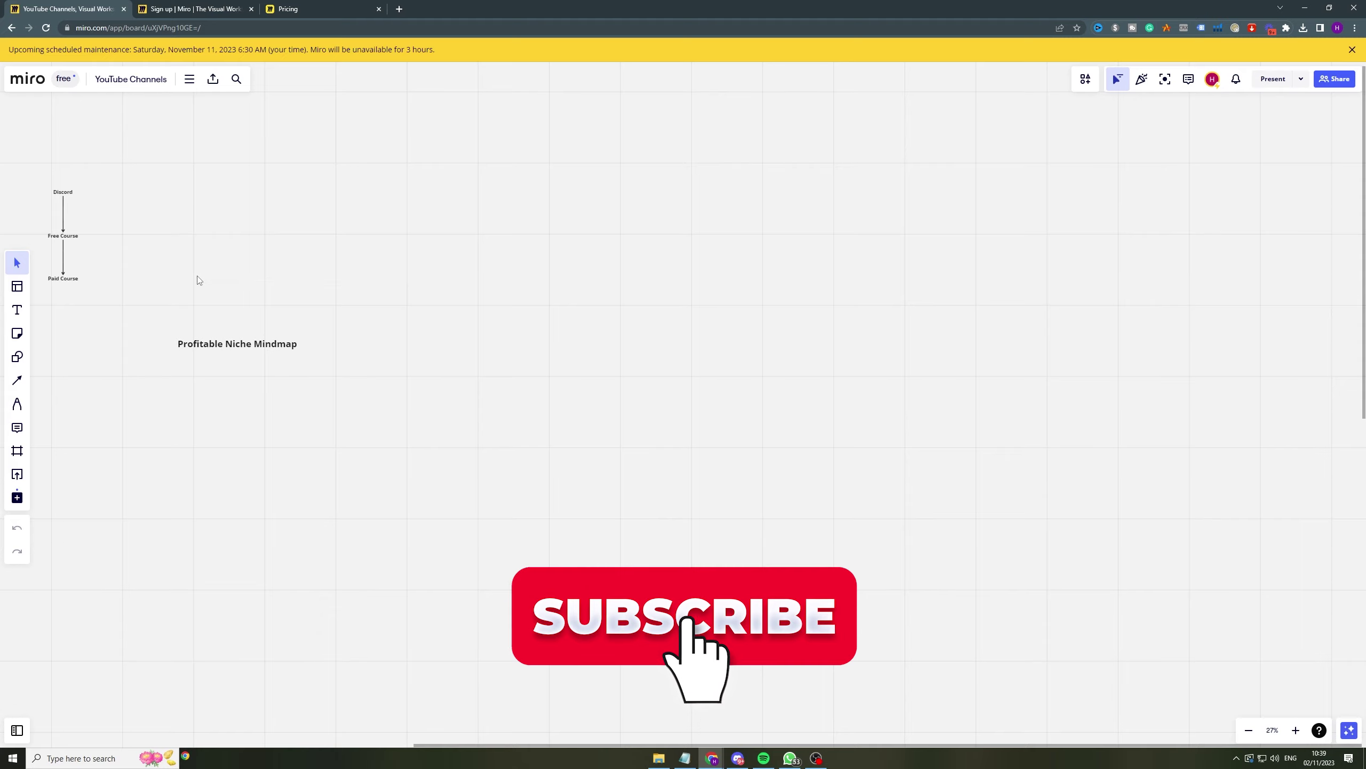
pyautogui.moveTo(195, 268); pyautogui.dragTo(599, 209)
pyautogui.moveTo(302, 298); pyautogui.dragTo(1031, 304)
pyautogui.moveTo(620, 305); pyautogui.dragTo(833, 298)
pyautogui.moveTo(796, 303); pyautogui.dragTo(306, 364)
pyautogui.moveTo(1045, 215); pyautogui.dragTo(771, 247)
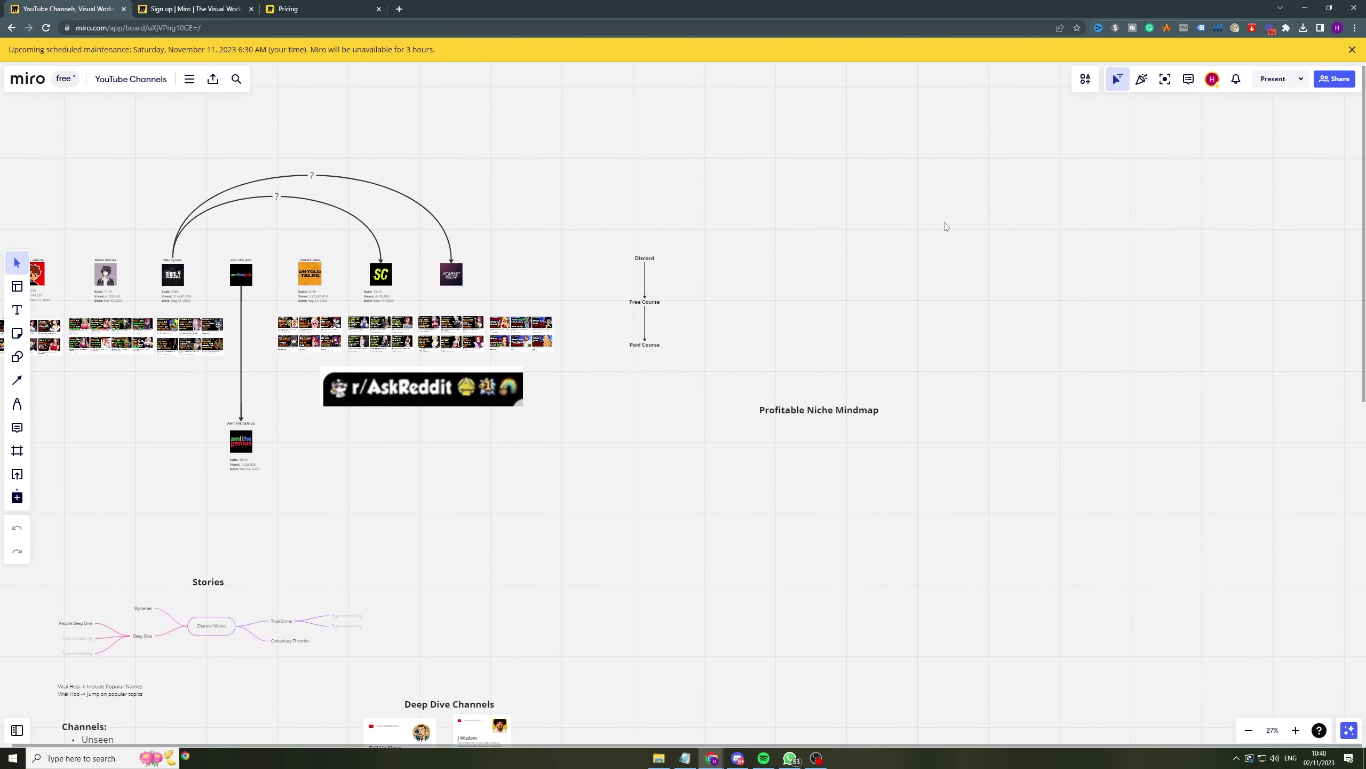
pyautogui.moveTo(947, 226); pyautogui.dragTo(634, 287)
pyautogui.moveTo(525, 294); pyautogui.dragTo(733, 271)
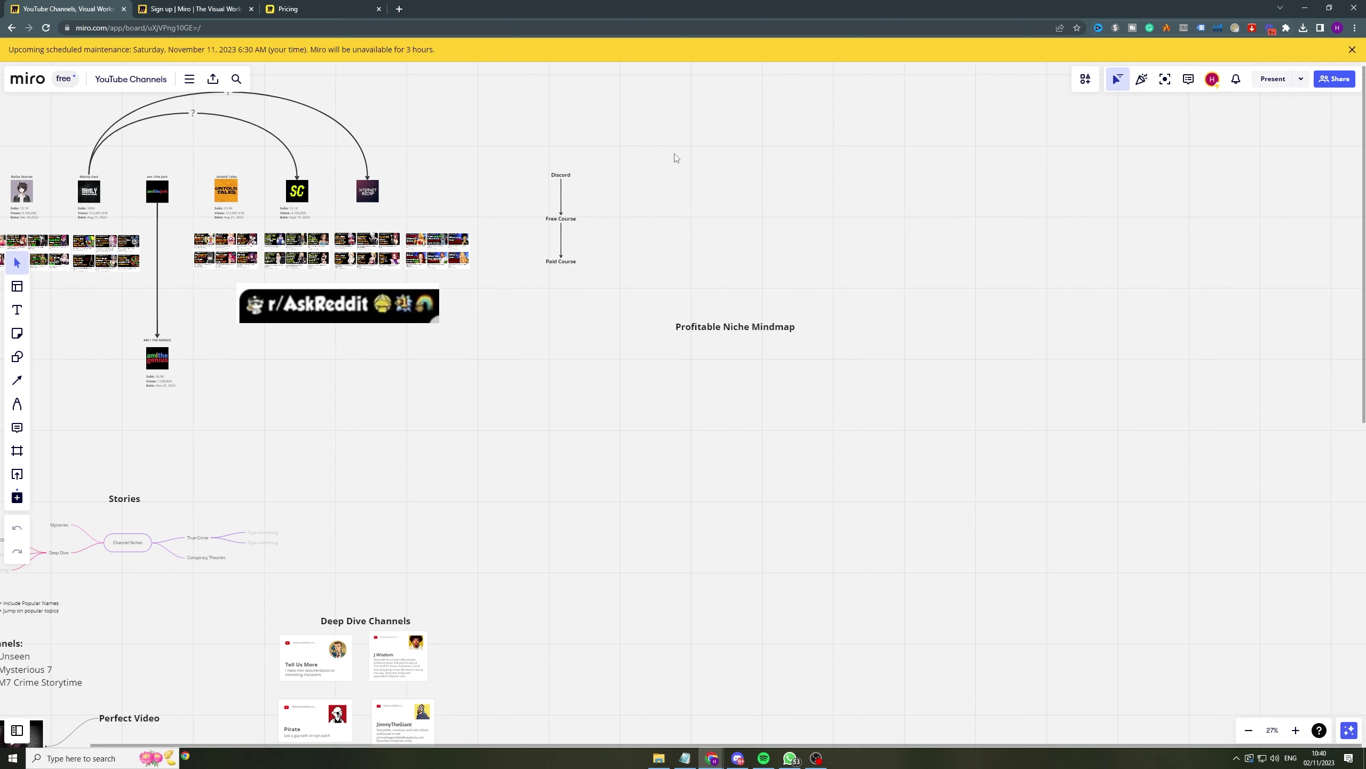
pyautogui.moveTo(537, 125); pyautogui.dragTo(981, 411)
pyautogui.moveTo(1070, 494); pyautogui.dragTo(86, 88)
pyautogui.click(781, 537)
pyautogui.moveTo(948, 517); pyautogui.dragTo(418, 198)
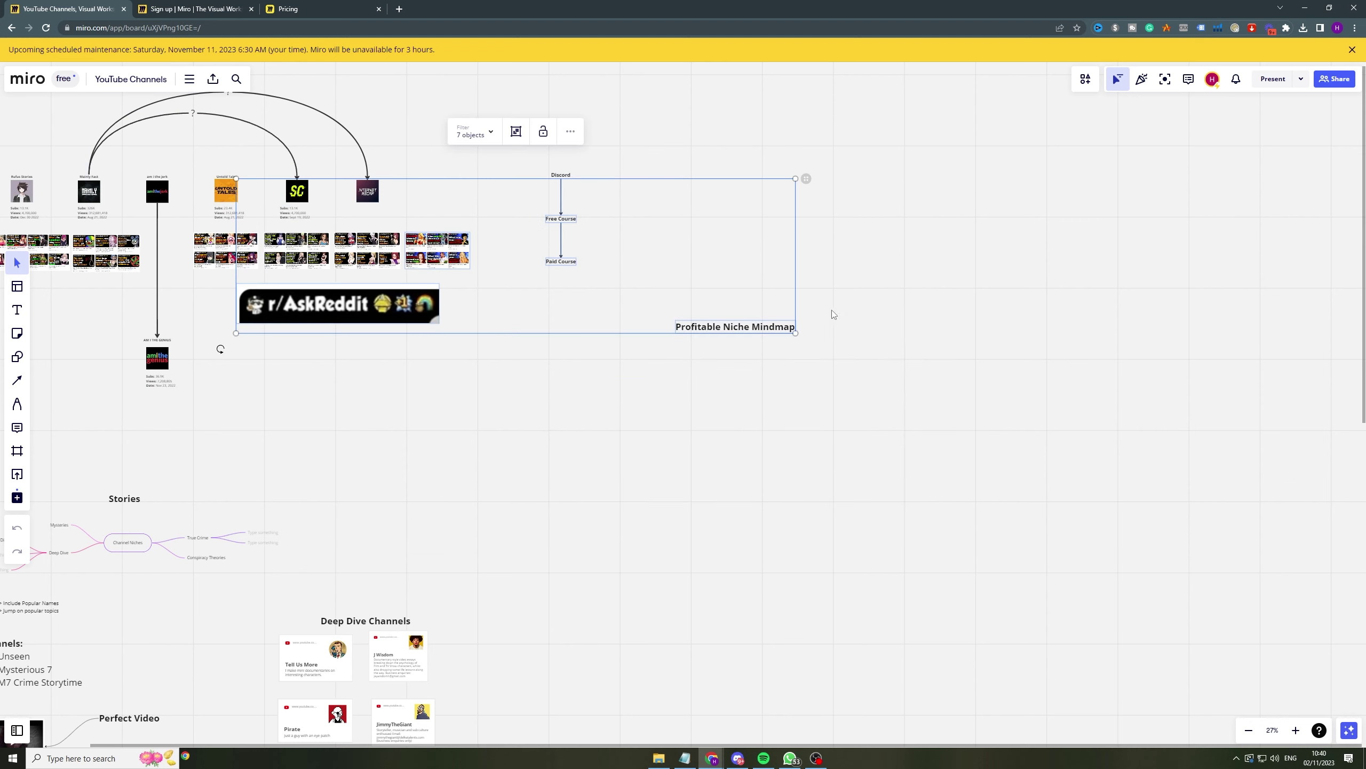
pyautogui.rightClick(779, 306)
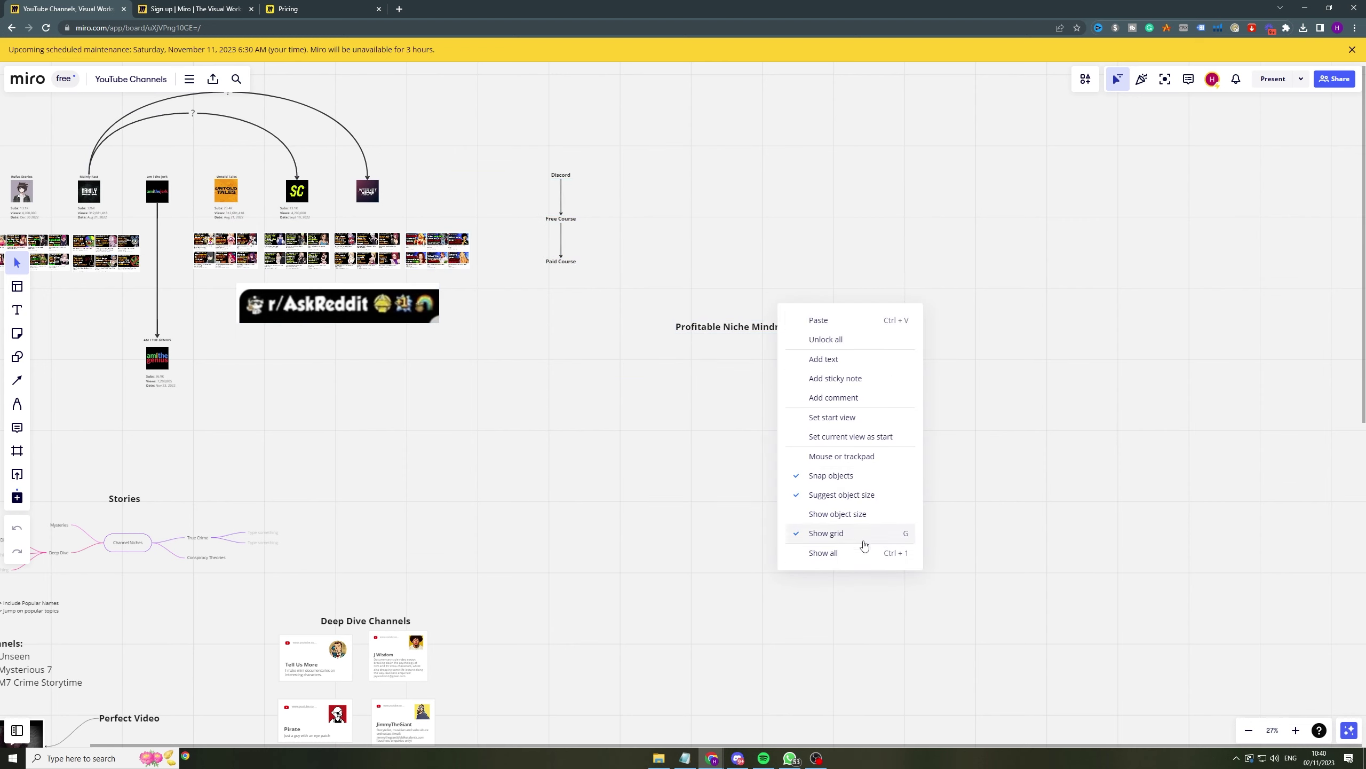
pyautogui.click(1069, 293)
# Insert the popular Flowchart template beside the Profitable Niche Mindmap heading and dismiss its editing guide
pyautogui.scroll(3, 882, 293)
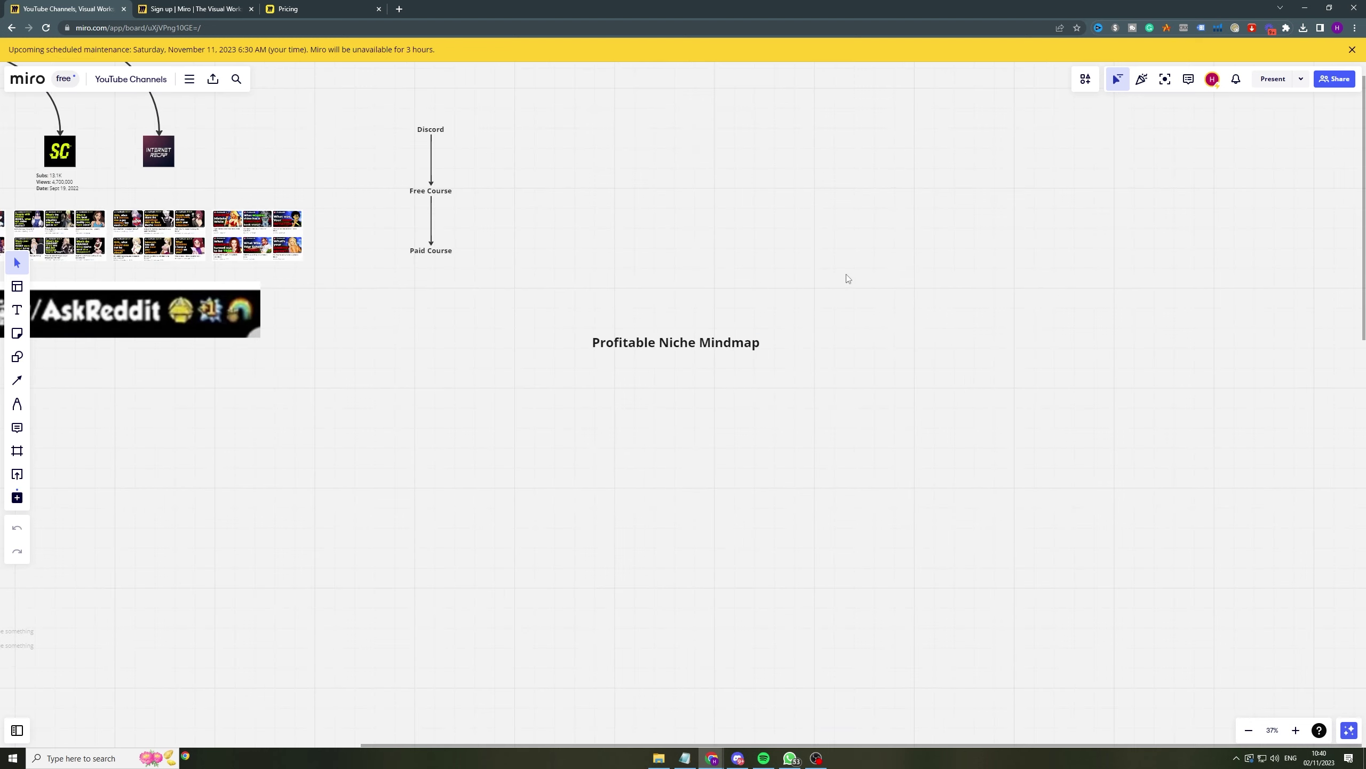
pyautogui.moveTo(850, 277); pyautogui.dragTo(611, 292)
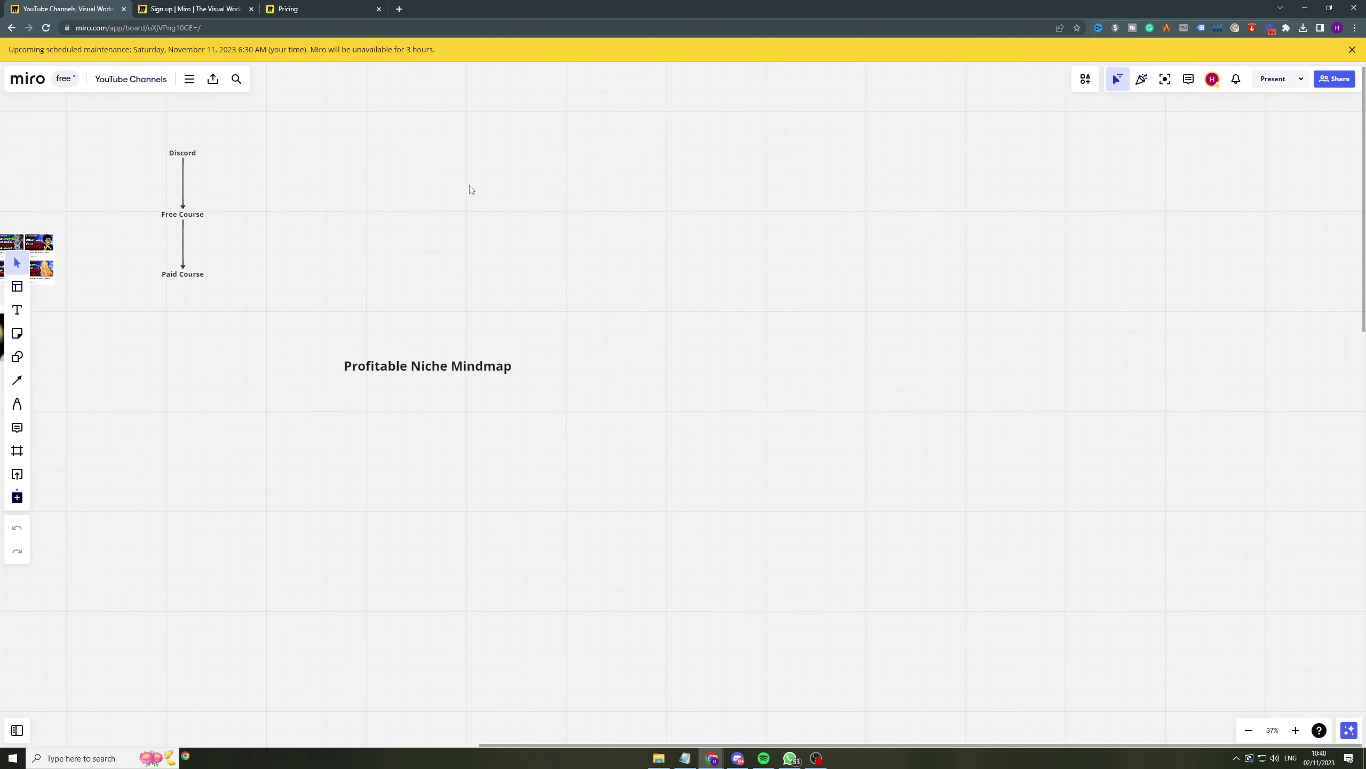
pyautogui.click(16, 286)
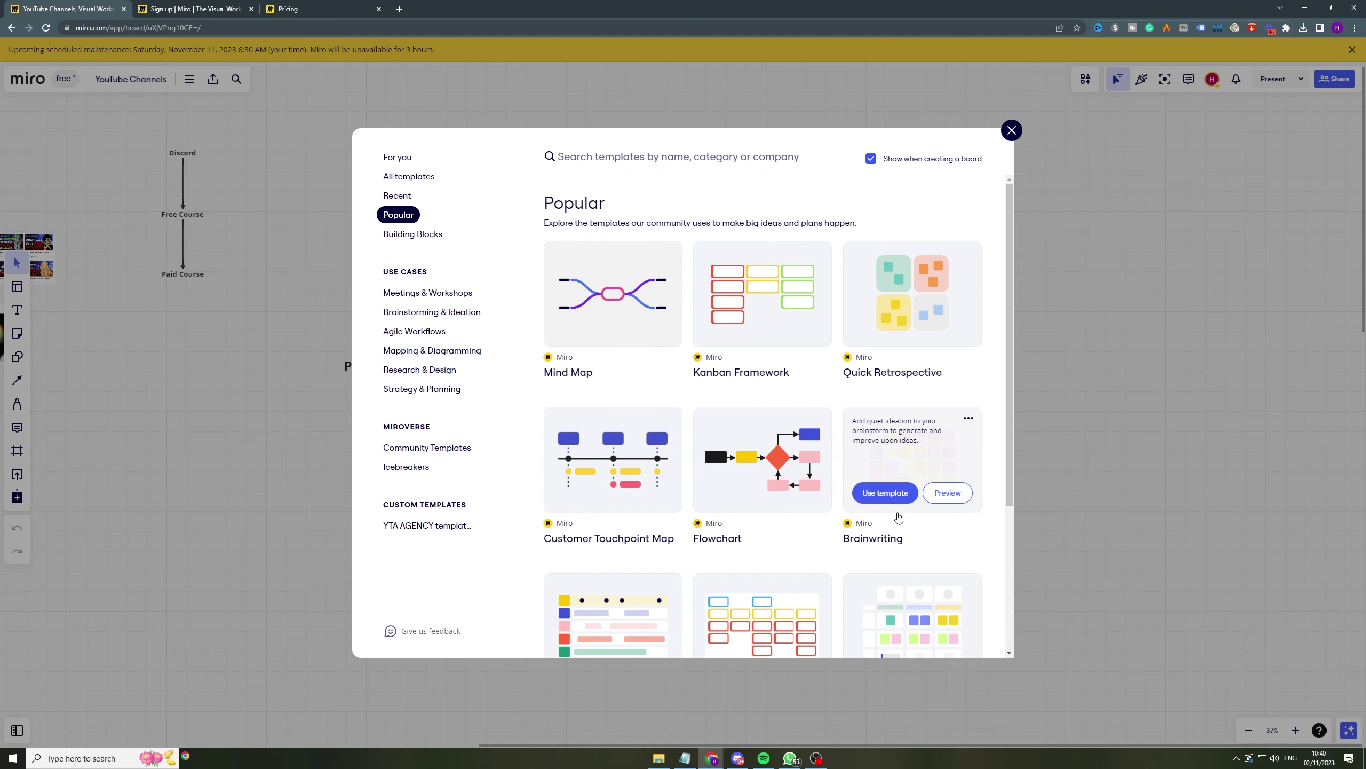
pyautogui.scroll(-3, 840, 511)
pyautogui.scroll(3, 841, 510)
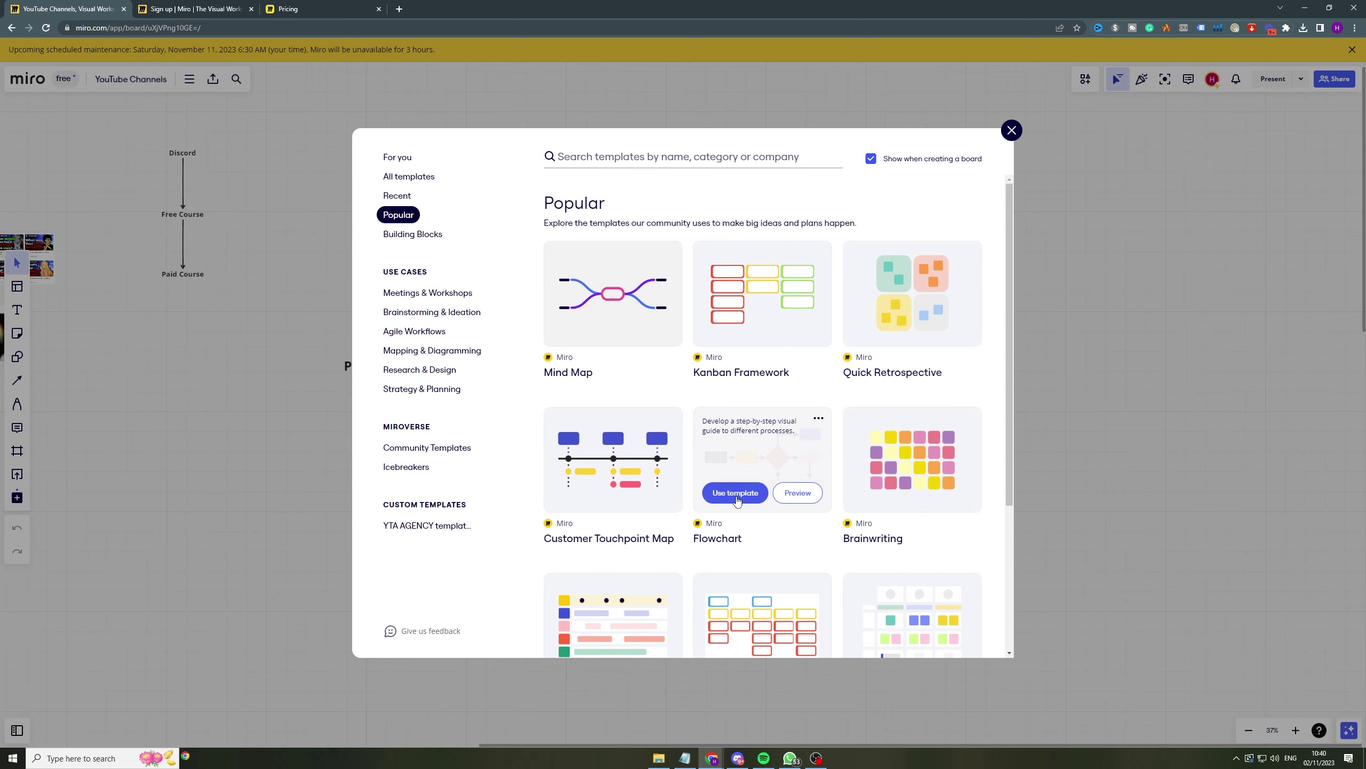
pyautogui.click(736, 494)
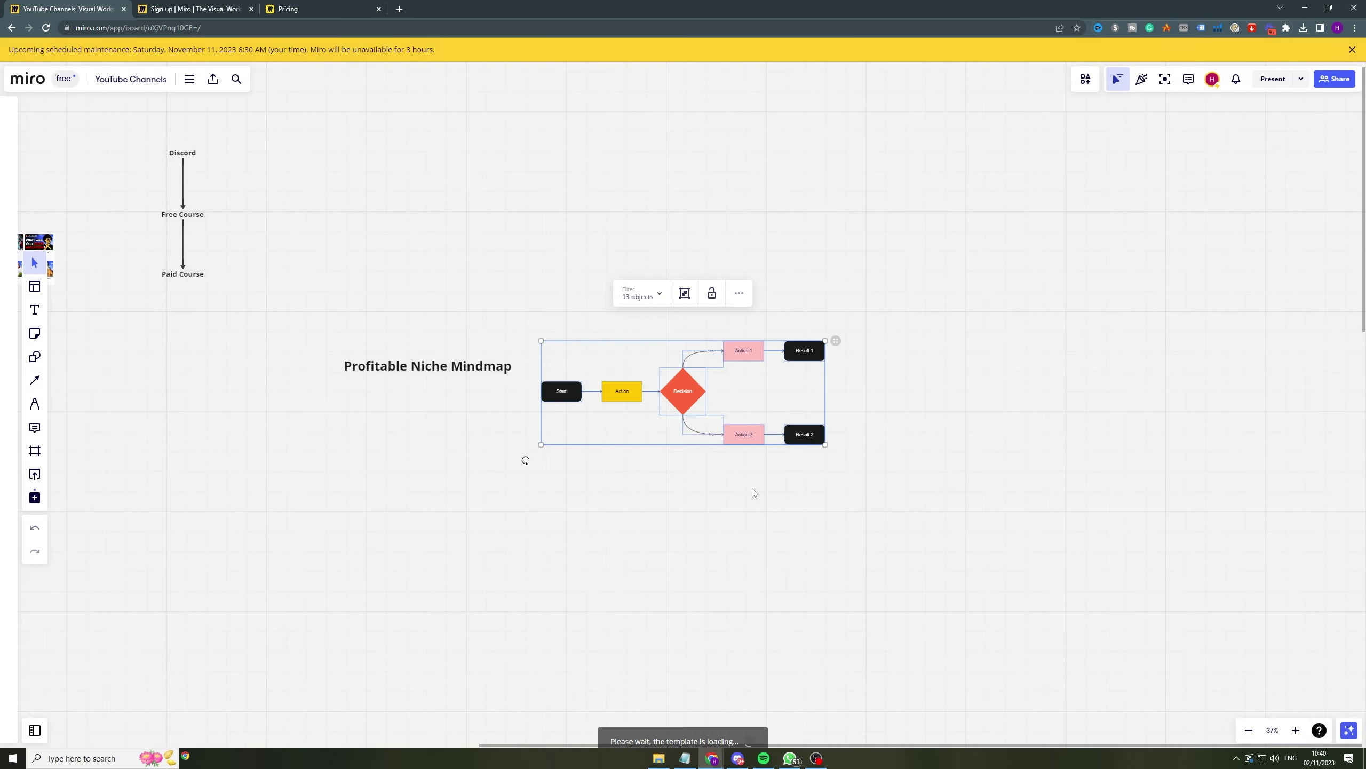
pyautogui.scroll(3, 739, 390)
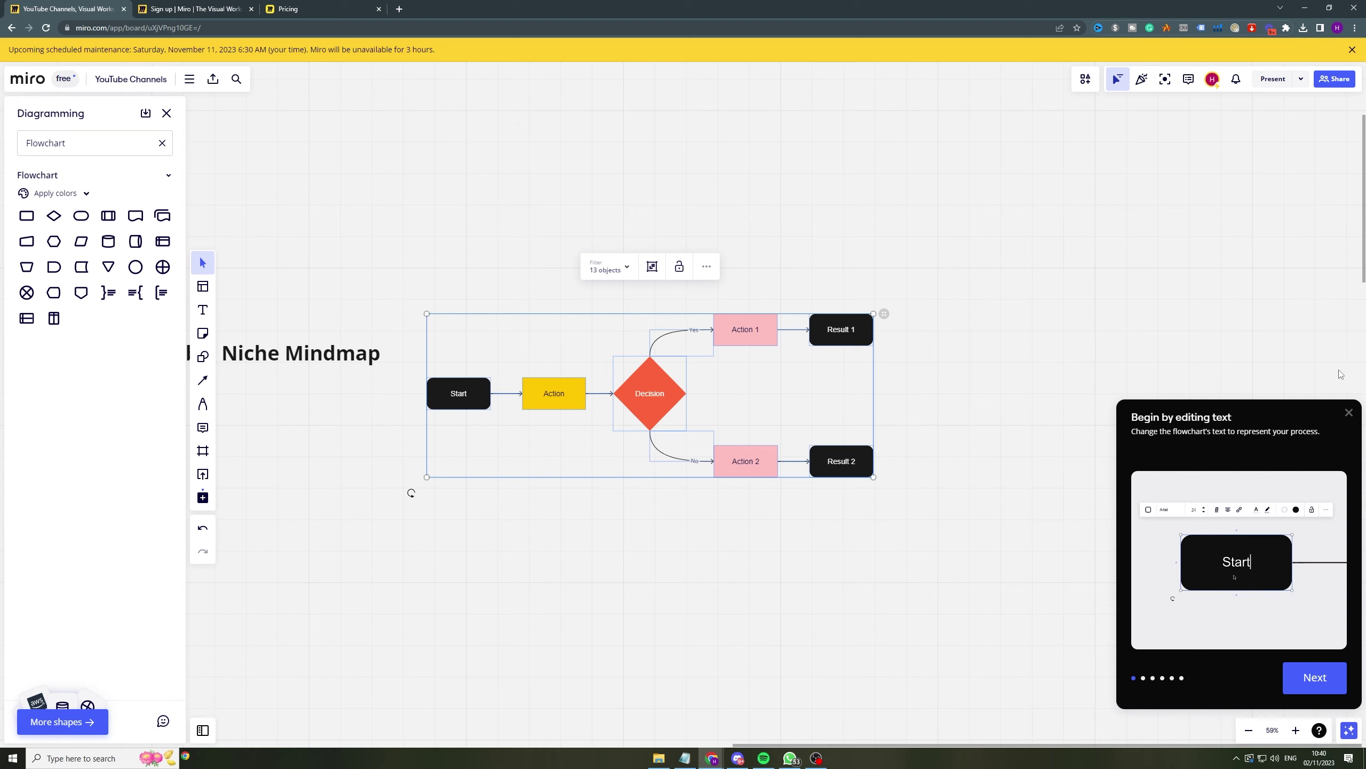
pyautogui.click(1349, 414)
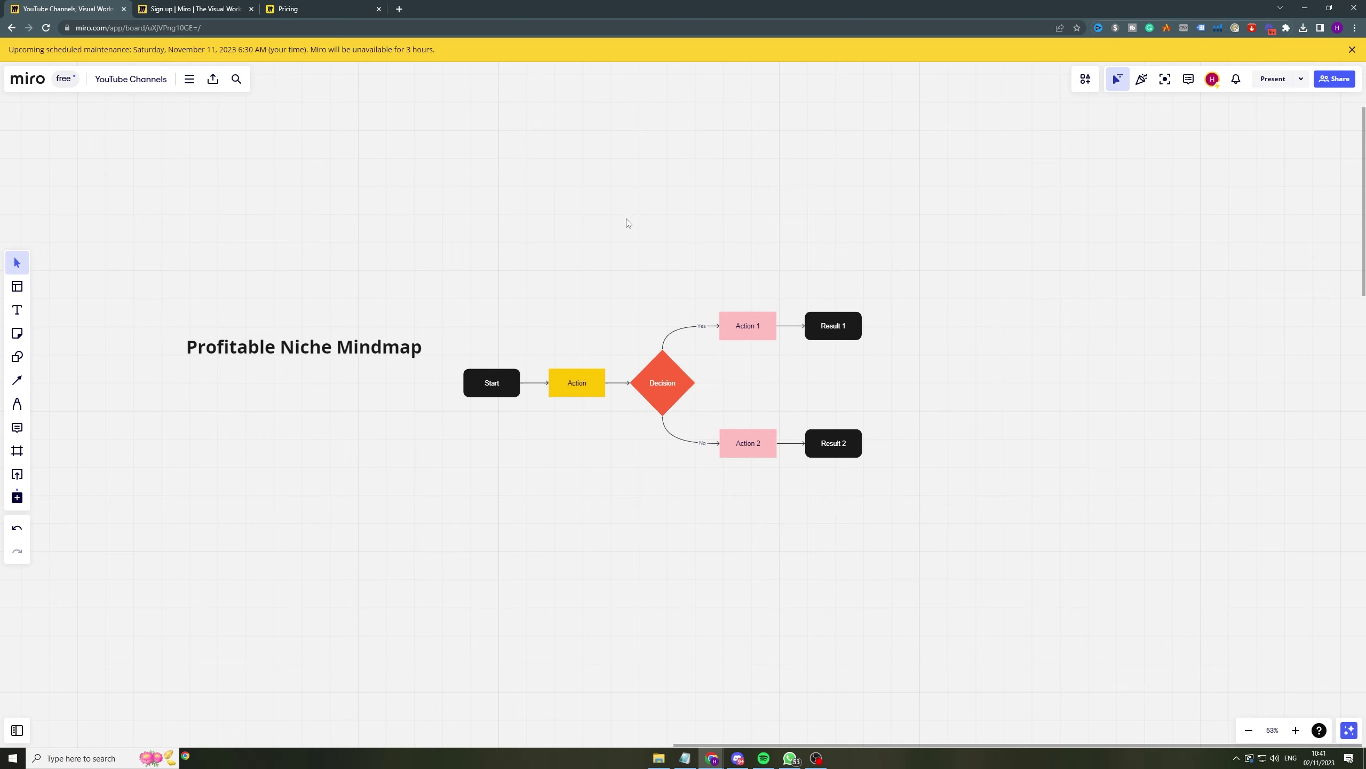
# Inspect the formatting options of the flowchart's Start and Action shapes, including the text style choices for Start
pyautogui.moveTo(843, 397); pyautogui.dragTo(882, 292)
pyautogui.scroll(3, 766, 313)
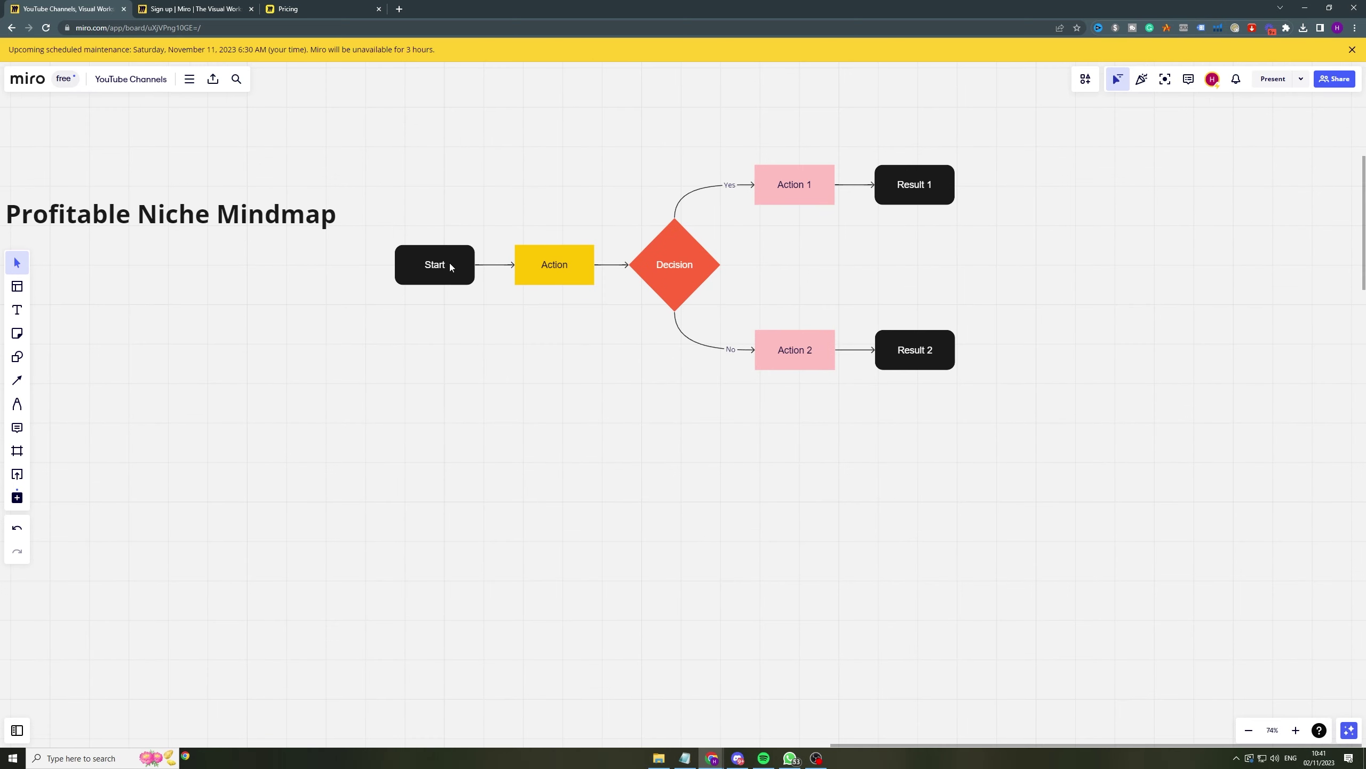
pyautogui.click(447, 264)
pyautogui.click(559, 269)
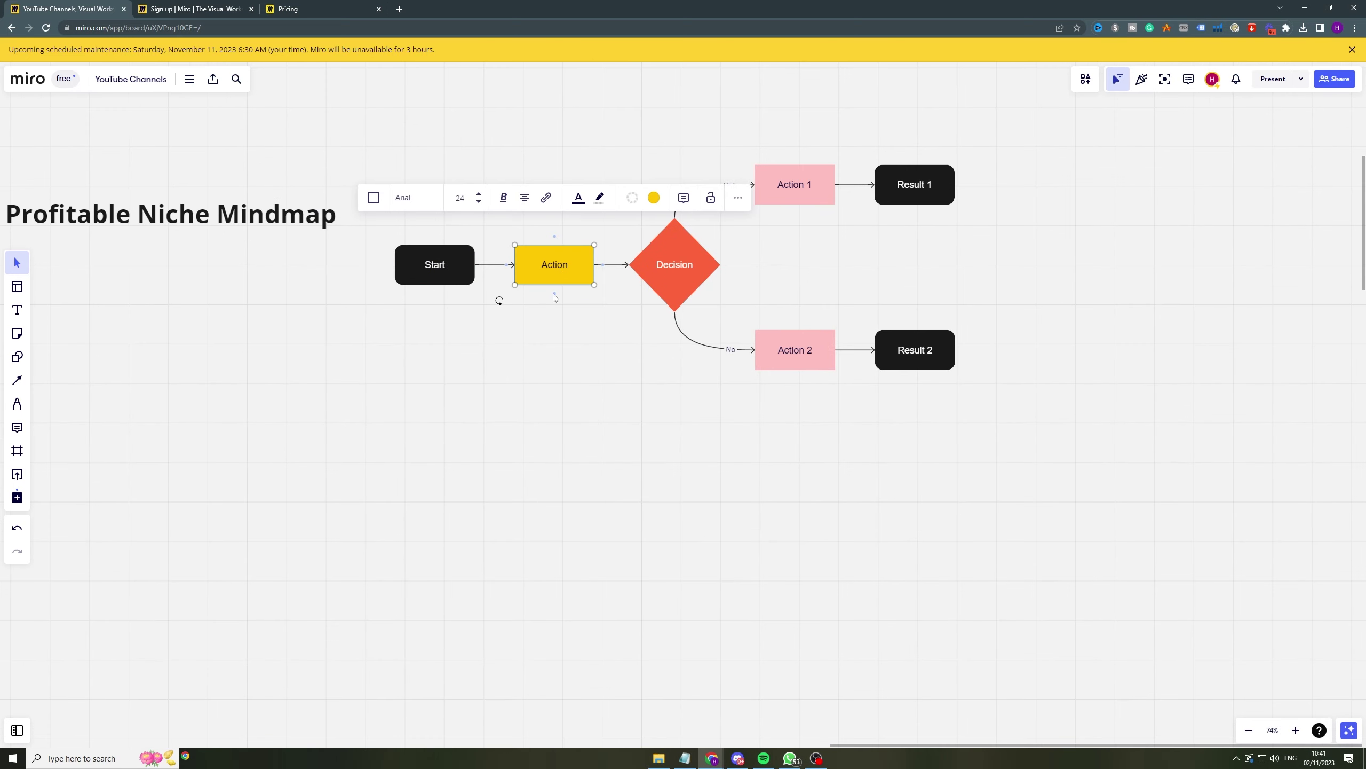
pyautogui.click(553, 293)
pyautogui.click(465, 272)
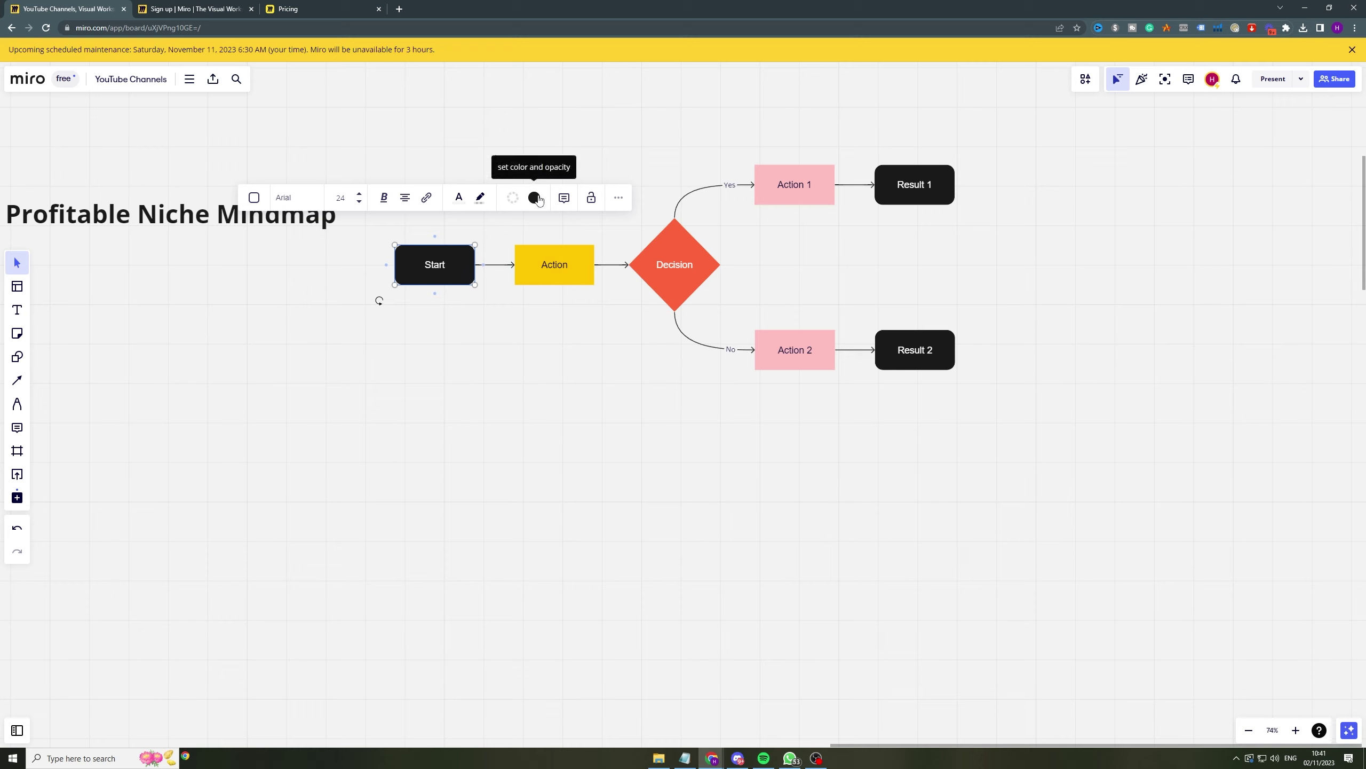
pyautogui.click(384, 198)
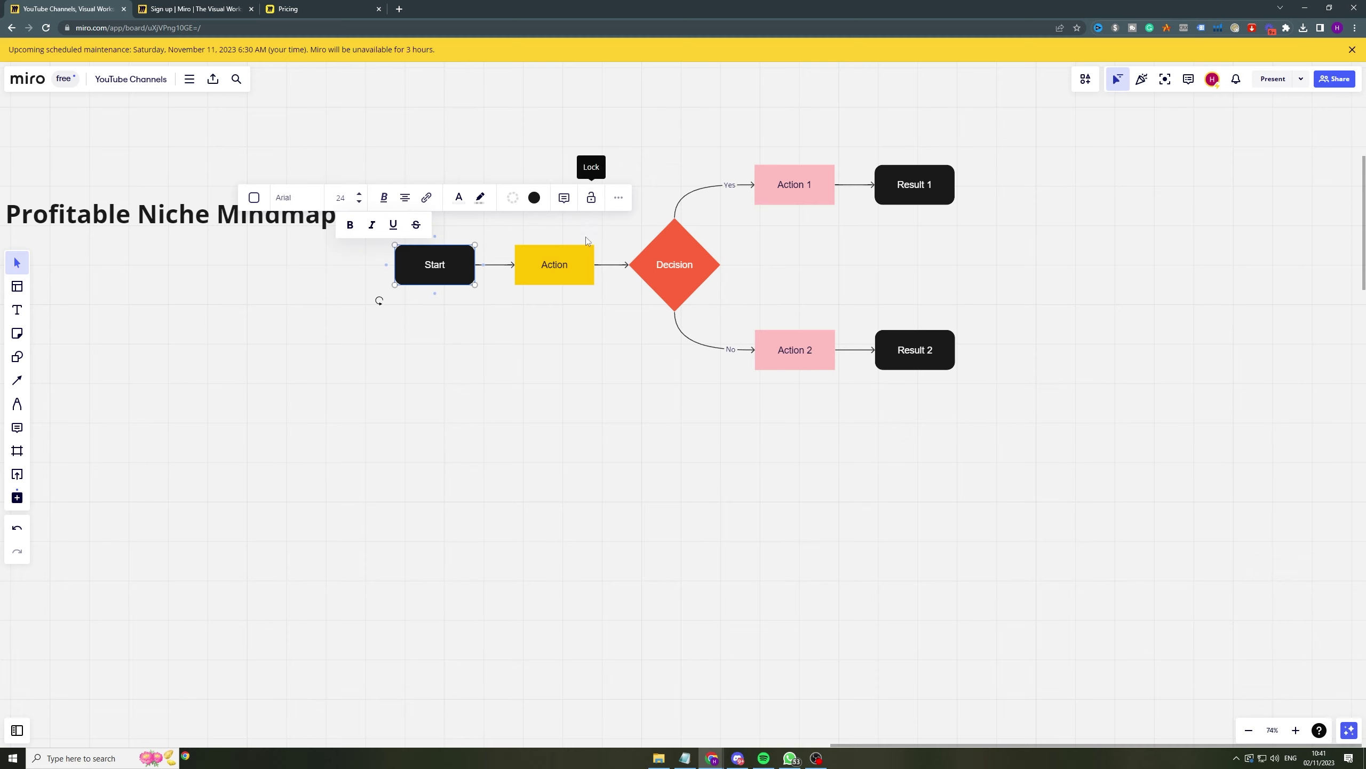
pyautogui.click(406, 373)
# Add a text box reading "hello" in the empty area below the flowchart's Start shape
pyautogui.scroll(-2, 442, 414)
pyautogui.hscroll(3, 441, 415)
pyautogui.scroll(1, 346, 324)
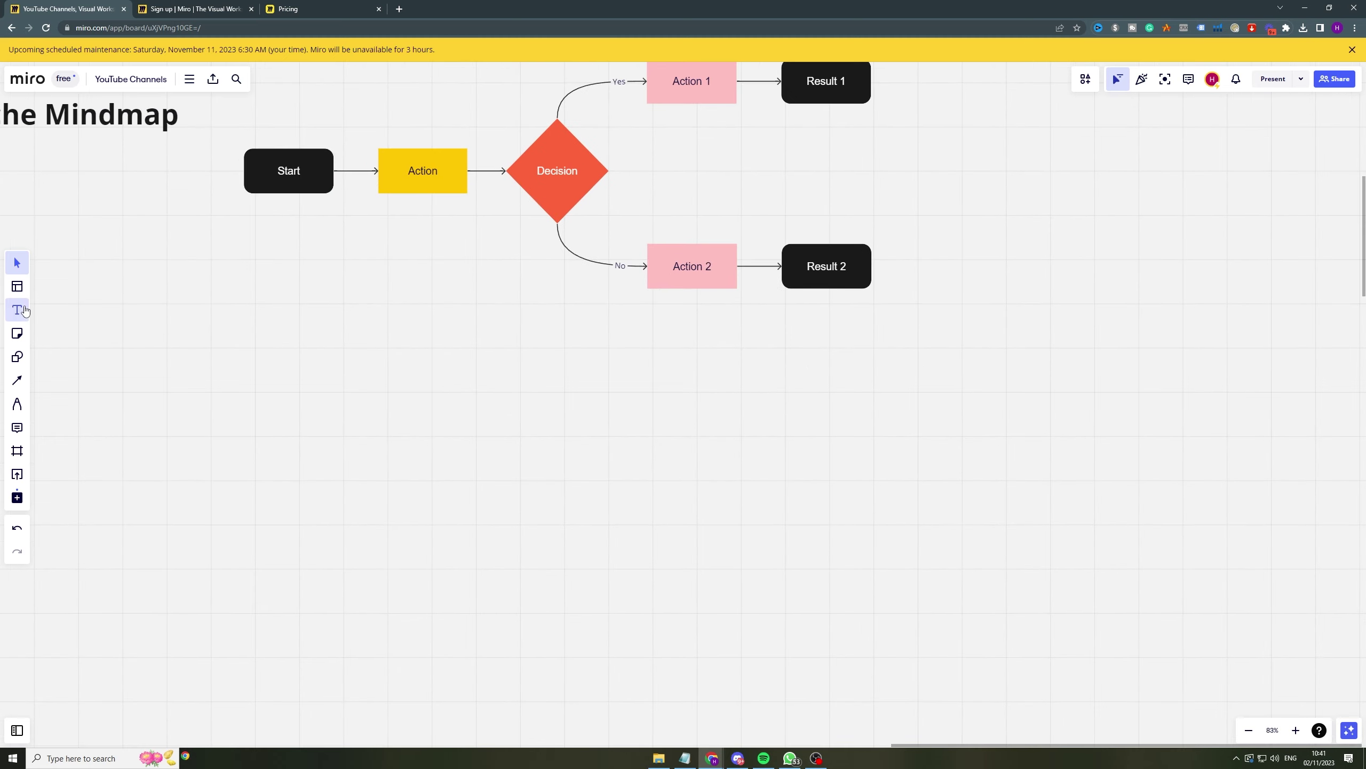
pyautogui.click(16, 309)
pyautogui.moveTo(260, 328); pyautogui.dragTo(475, 384)
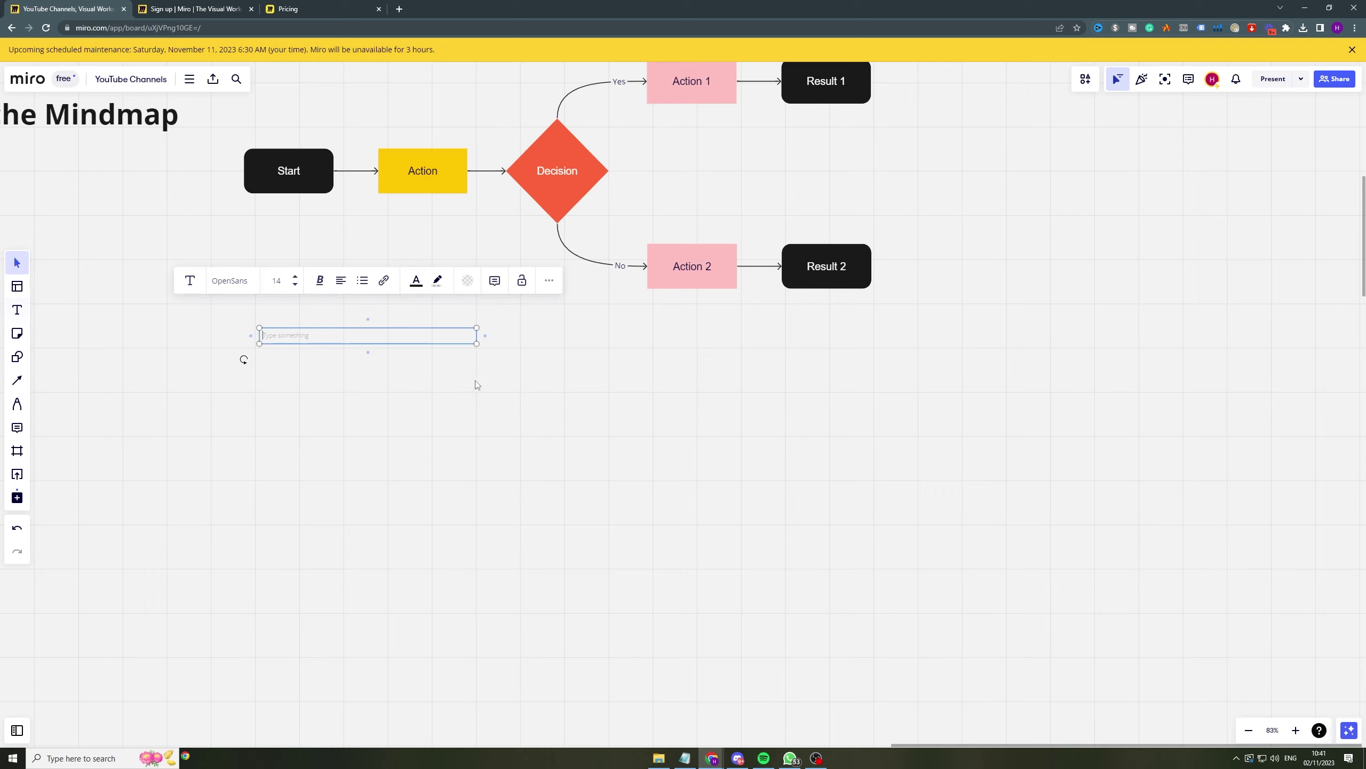
pyautogui.write('Hekki')
pyautogui.press('BackSpace')
pyautogui.press('BackSpace')
pyautogui.press('BackSpace')
# Add a large light yellow sticky note reading "this is xyz" just below the hello text
pyautogui.click(16, 333)
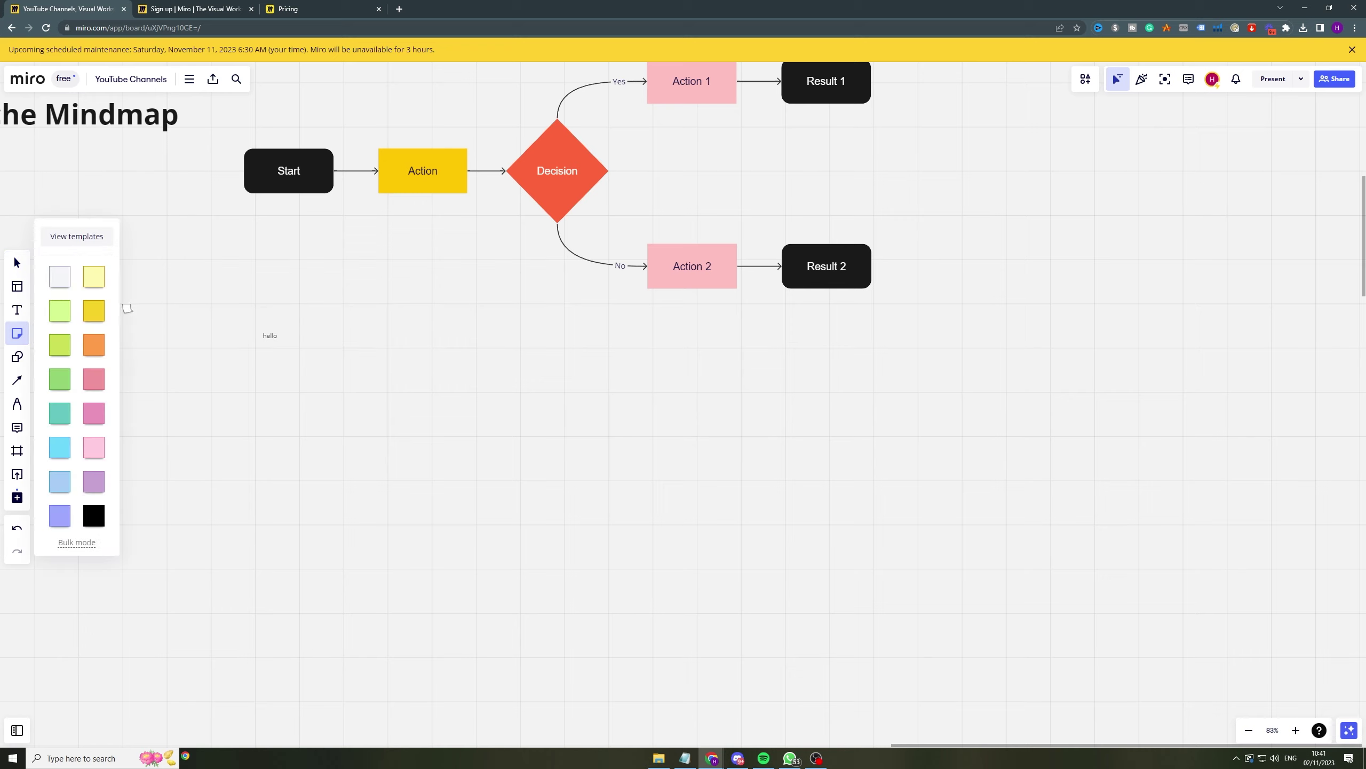
pyautogui.click(93, 276)
pyautogui.click(277, 359)
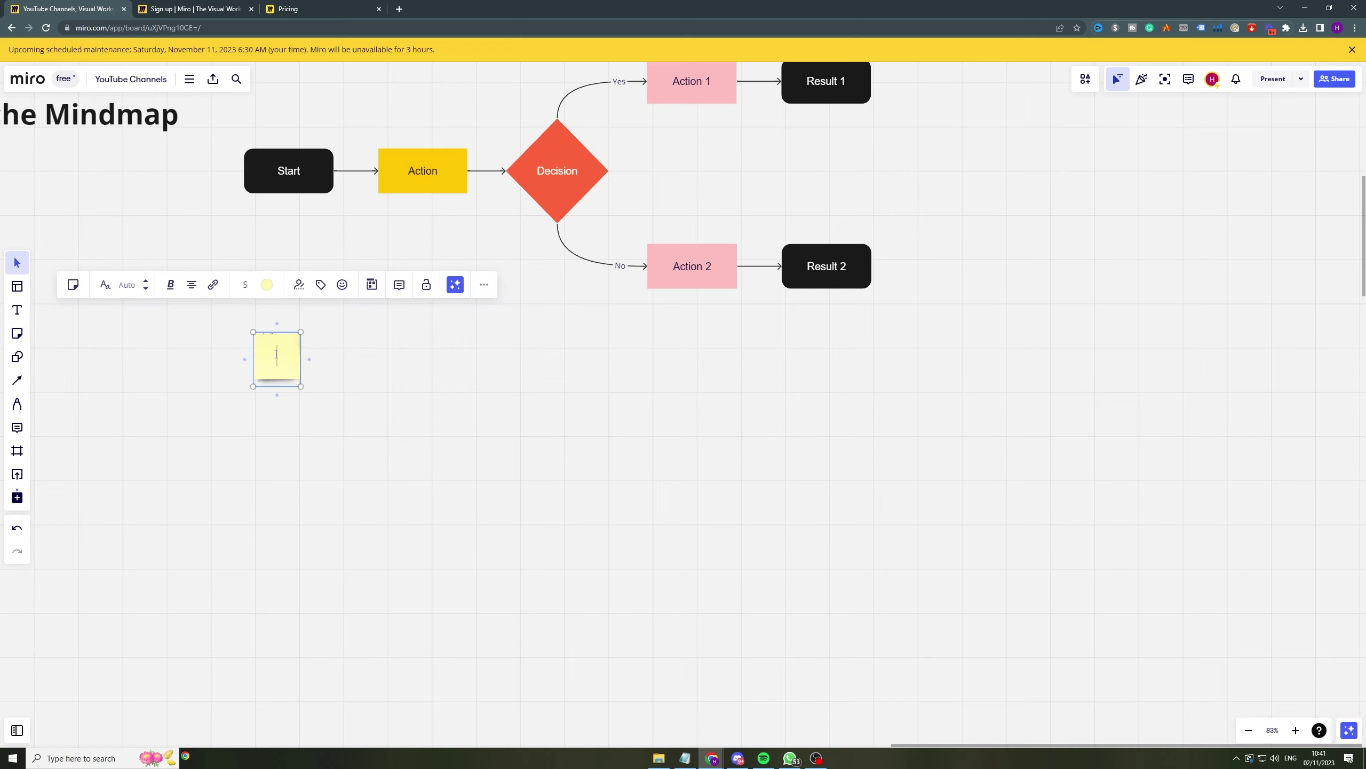
pyautogui.moveTo(348, 333); pyautogui.dragTo(319, 414)
pyautogui.click(303, 416)
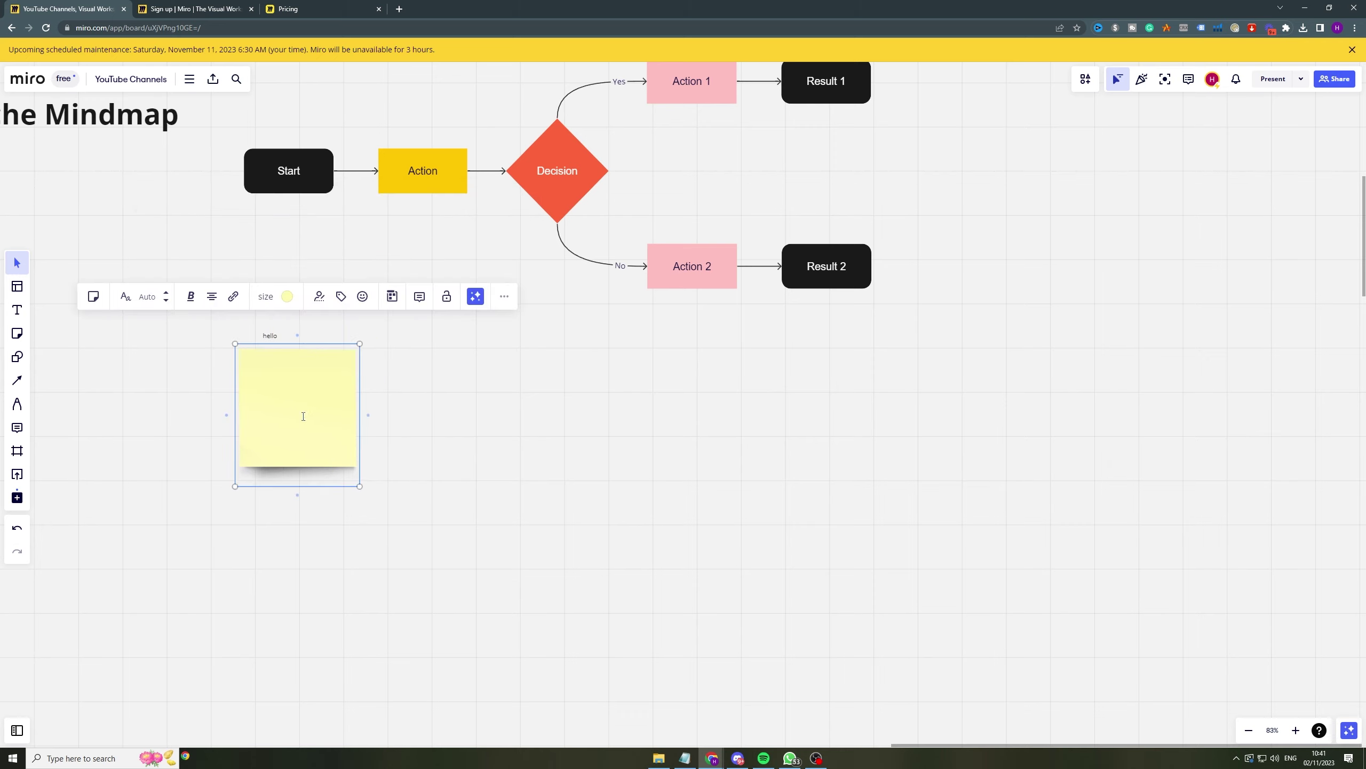
pyautogui.write('this is xya')
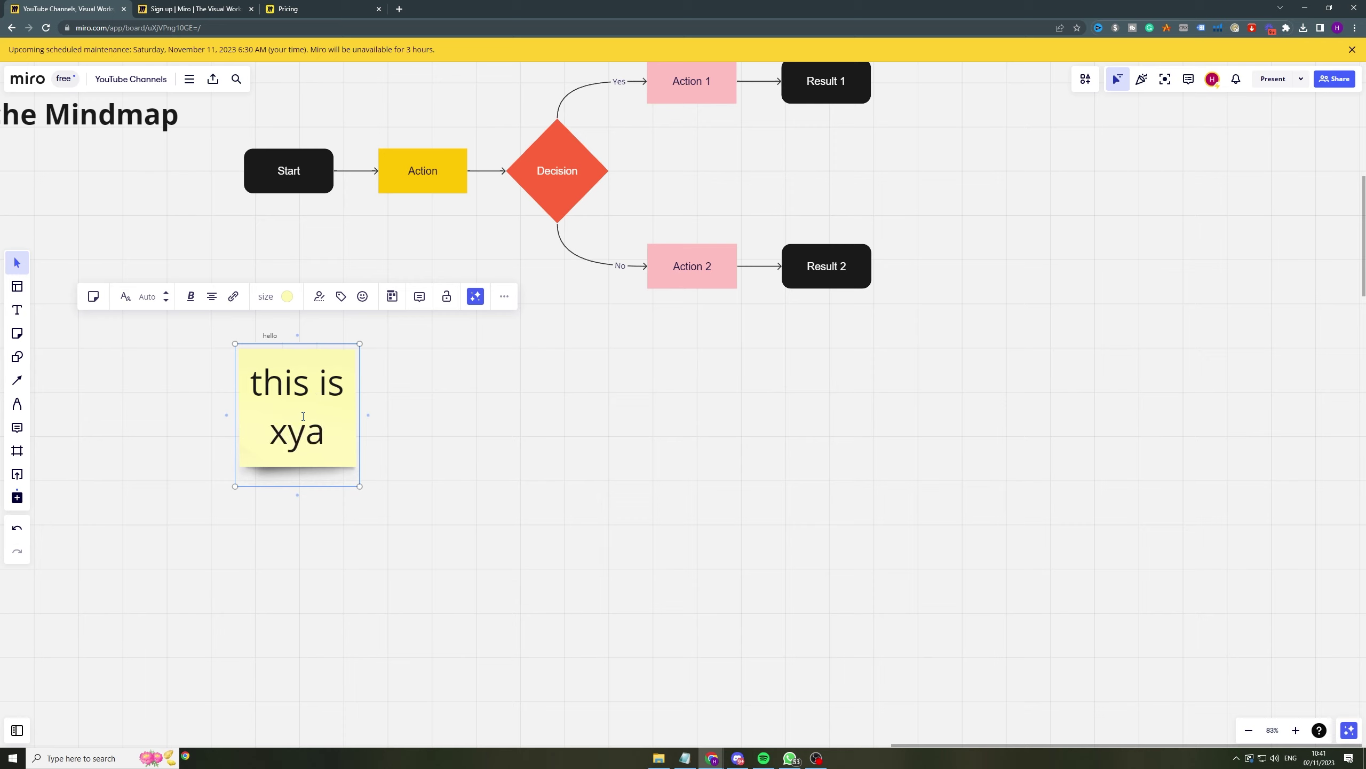
pyautogui.press('BackSpace')
pyautogui.write('z')
pyautogui.click(429, 437)
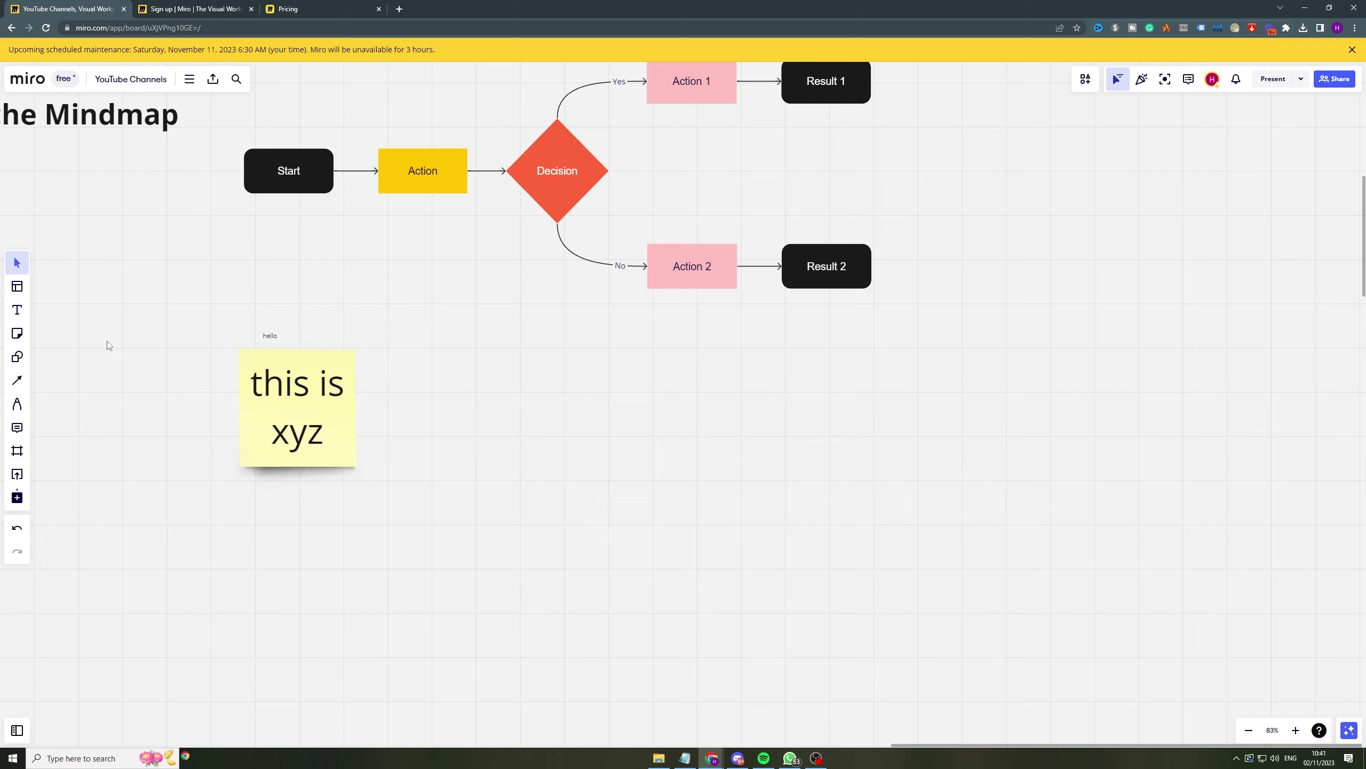
# Draw a rectangle beside the sticky note and a wider rounded rectangle next to it
pyautogui.click(20, 358)
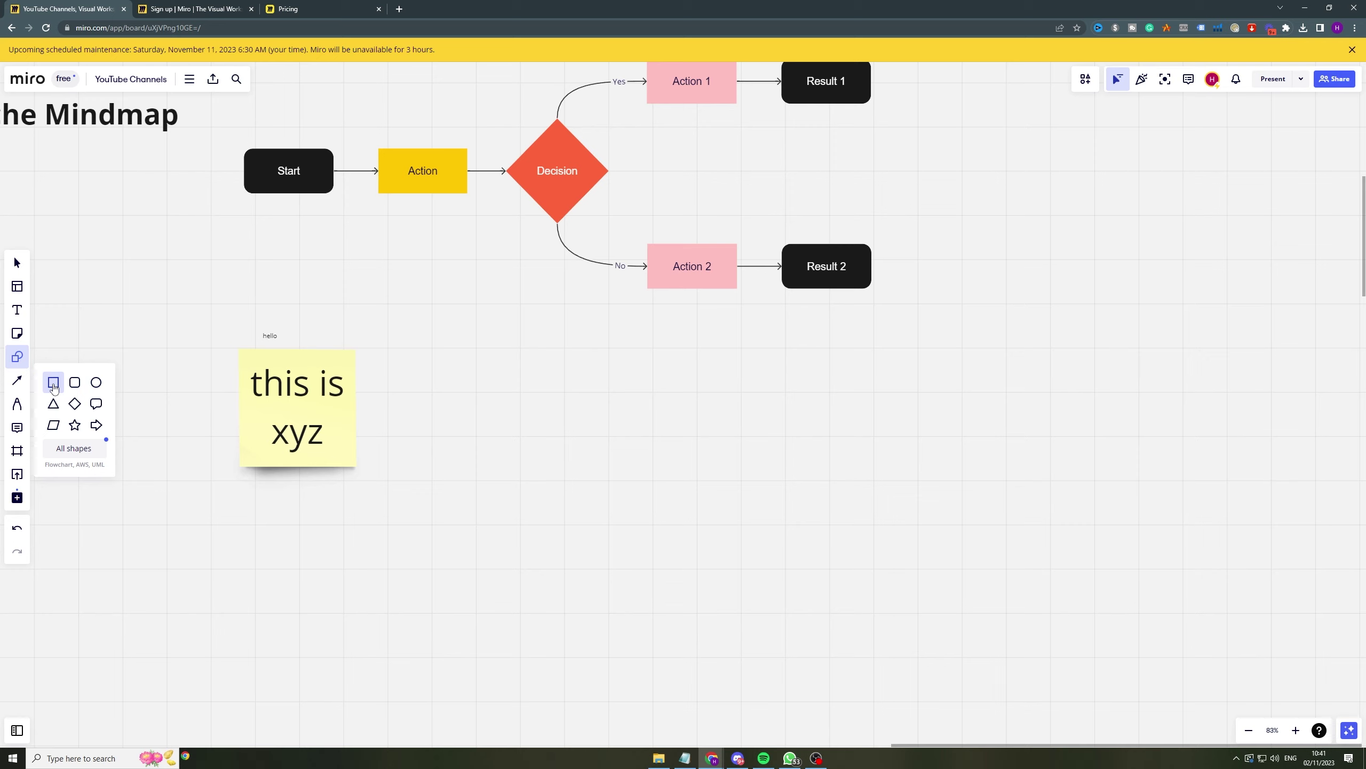
pyautogui.click(54, 383)
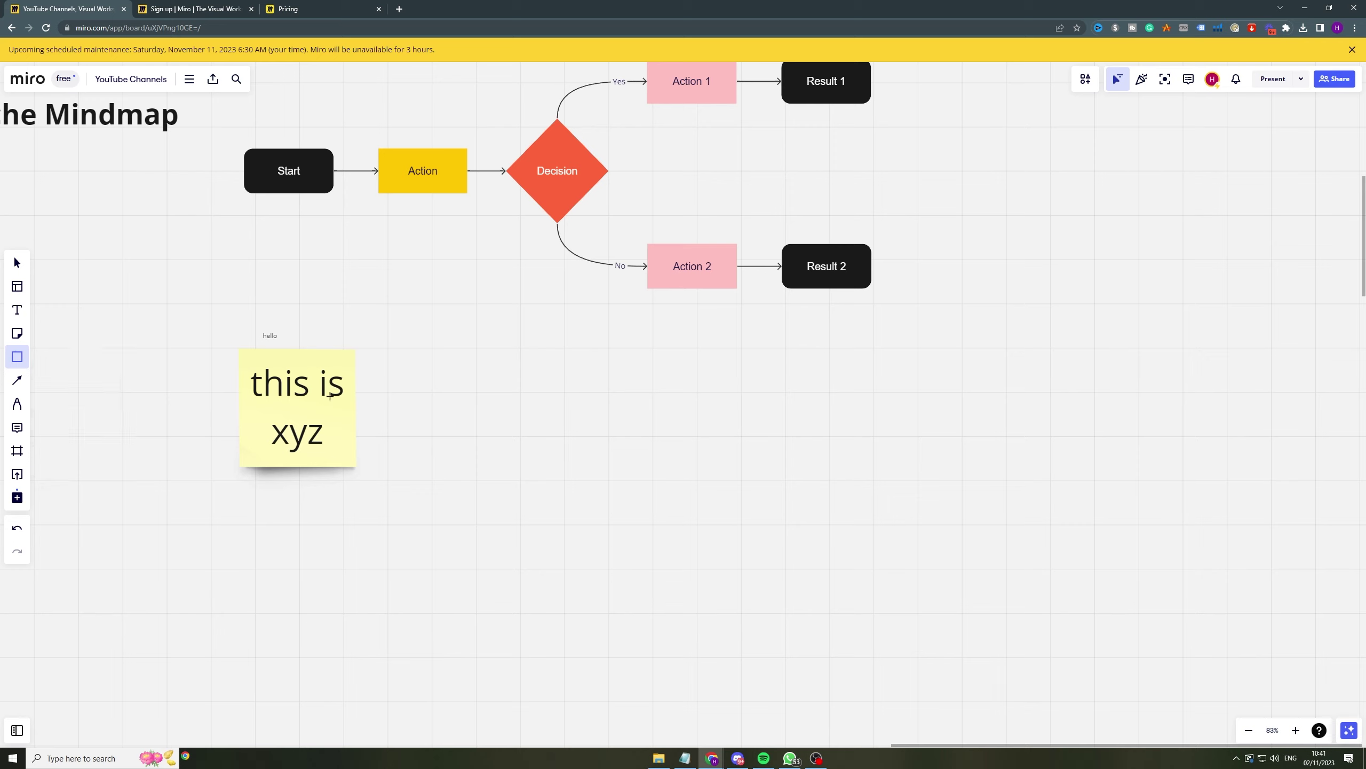
pyautogui.moveTo(404, 373); pyautogui.dragTo(567, 462)
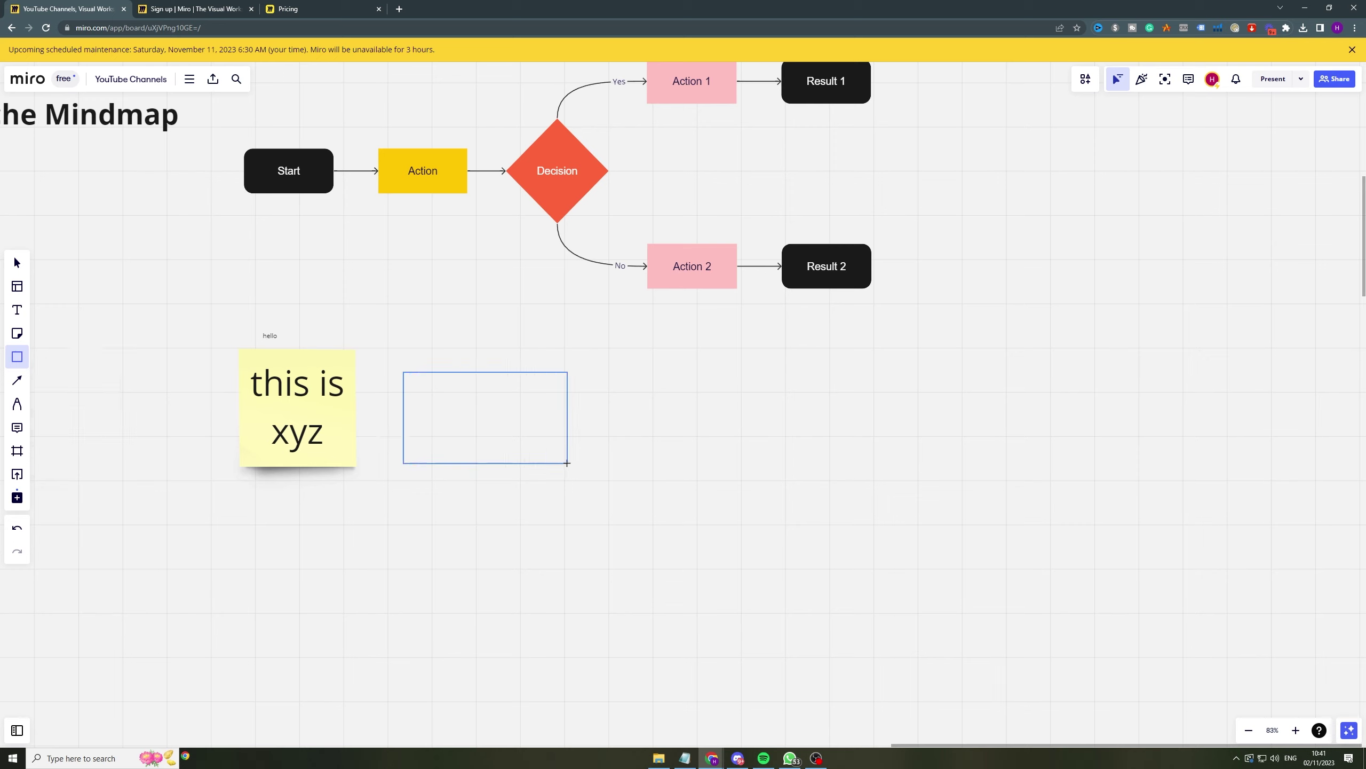
pyautogui.click(17, 357)
pyautogui.click(75, 383)
pyautogui.moveTo(613, 380); pyautogui.dragTo(918, 453)
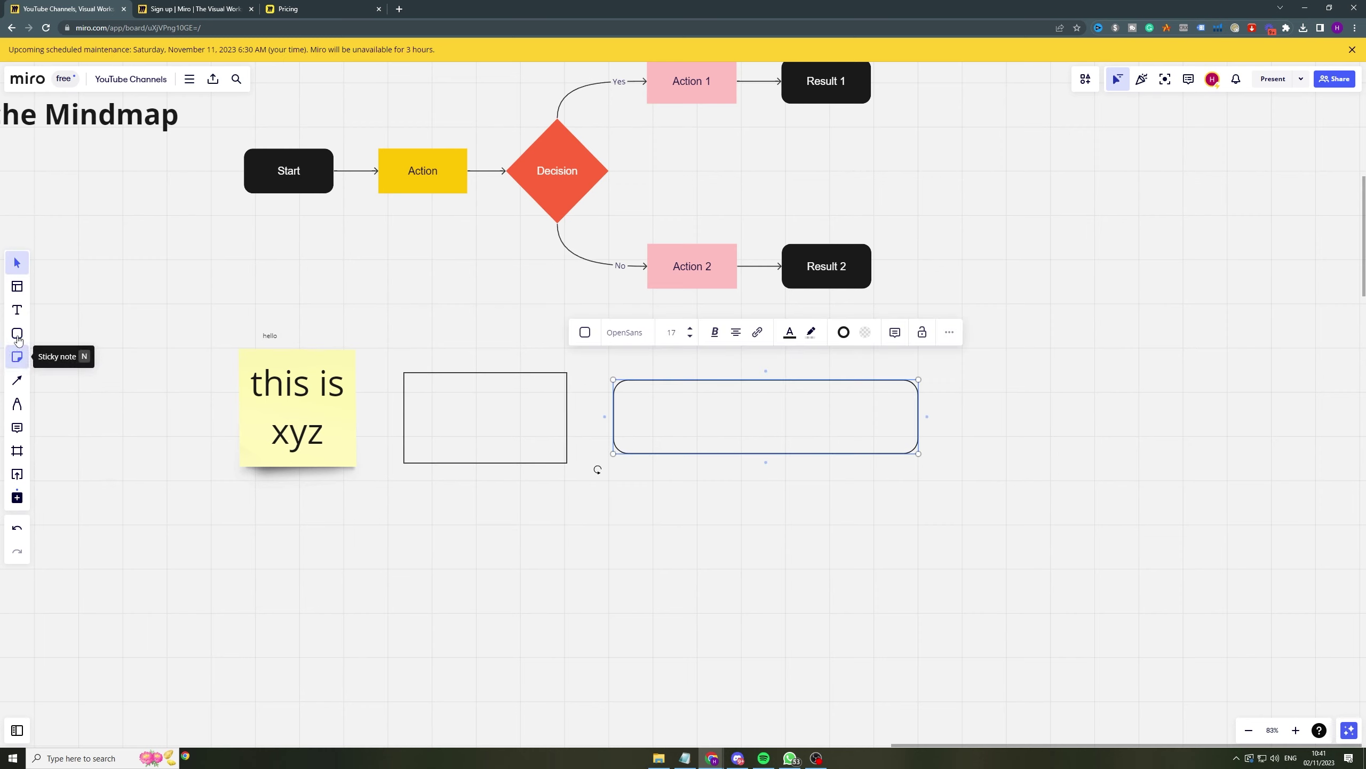
# Bring up the basic shape choices for drawing another shape
pyautogui.click(17, 357)
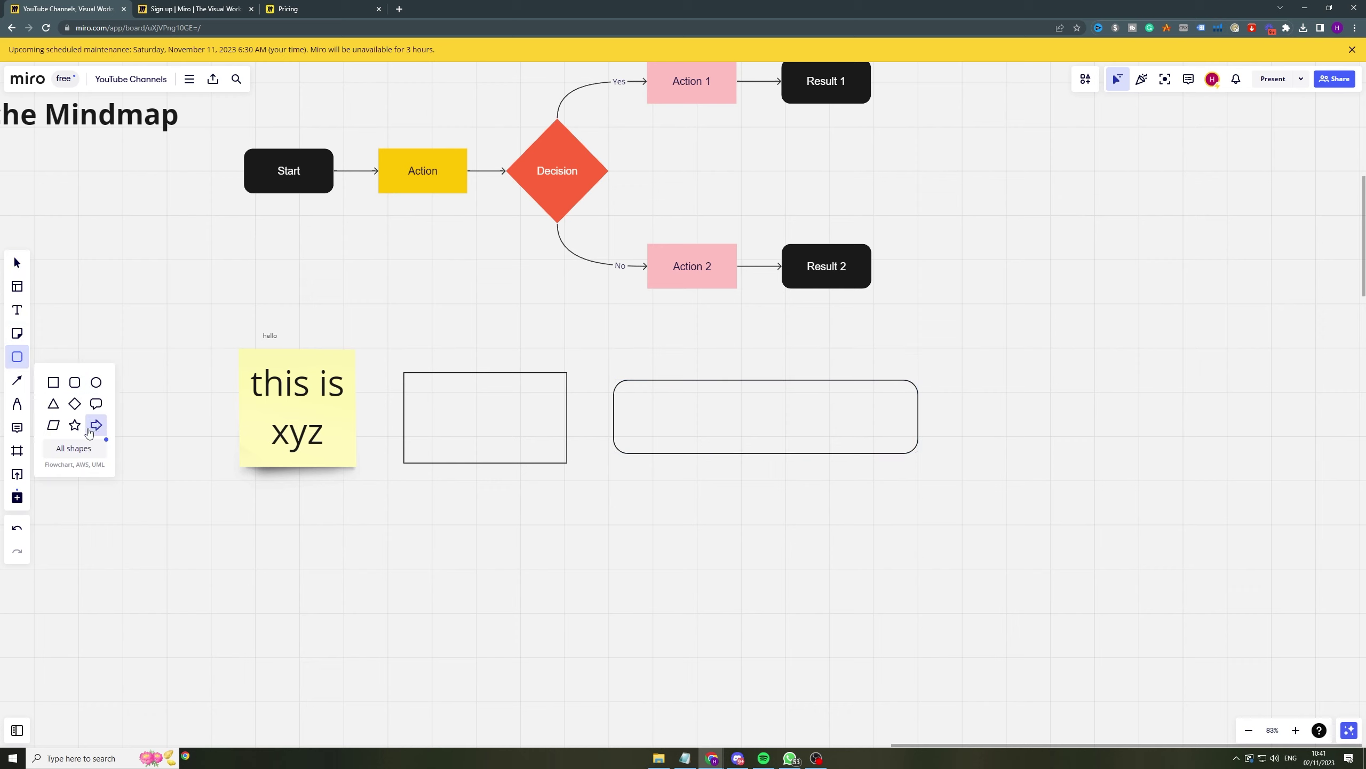